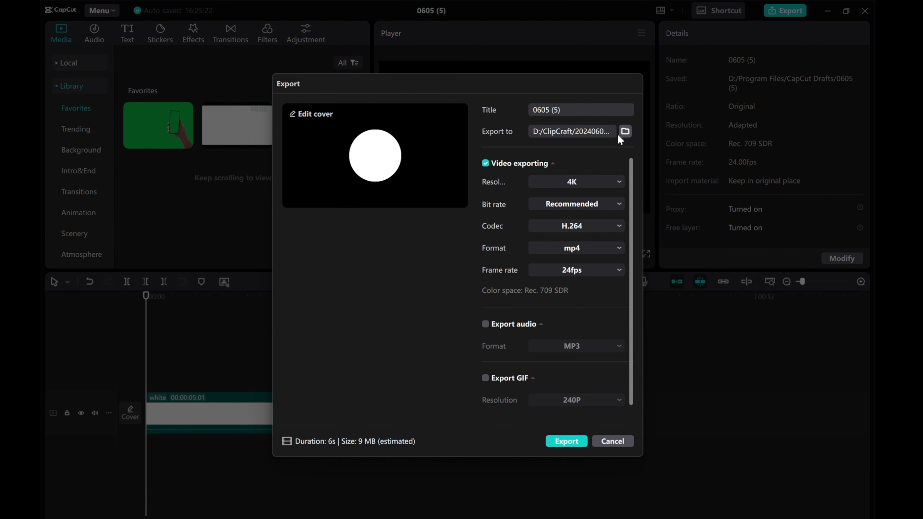
- Export the white circle video as 0605 (5) in 4K mp4 at 24fps and import the rendered file back into the project
click(565, 441)
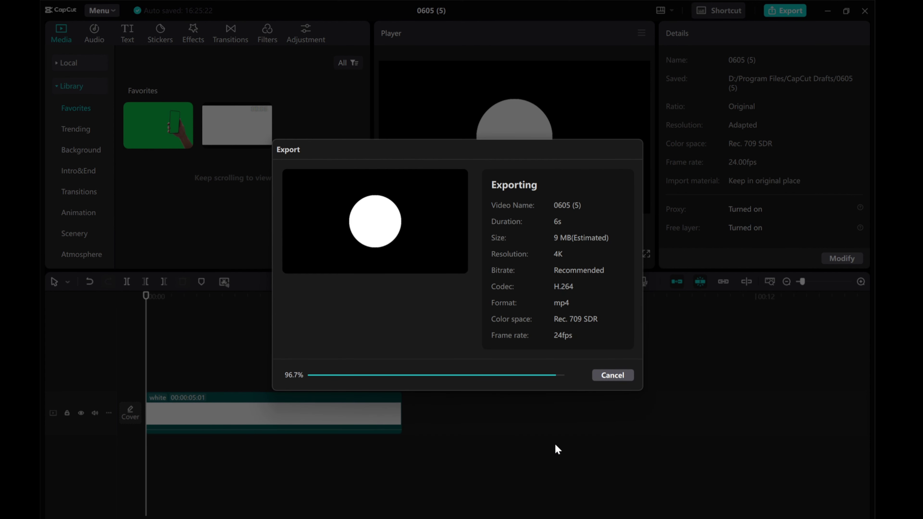
click(607, 441)
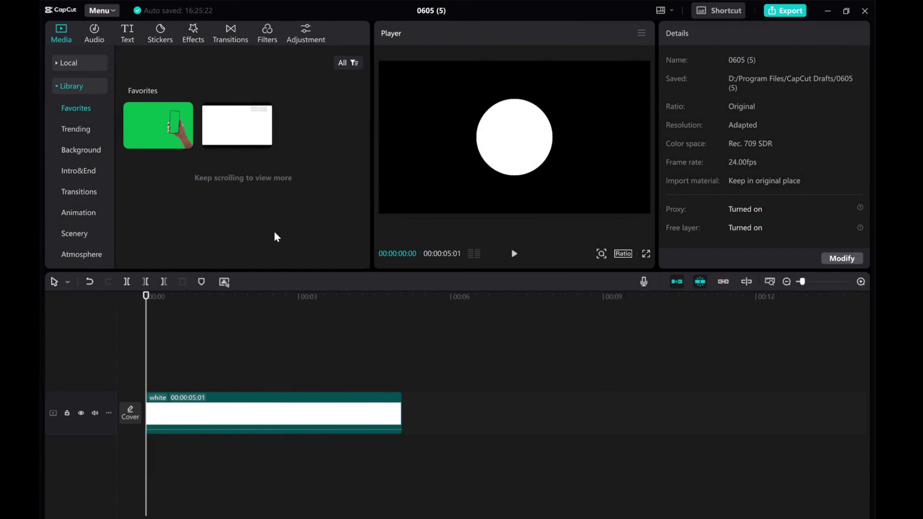
click(66, 62)
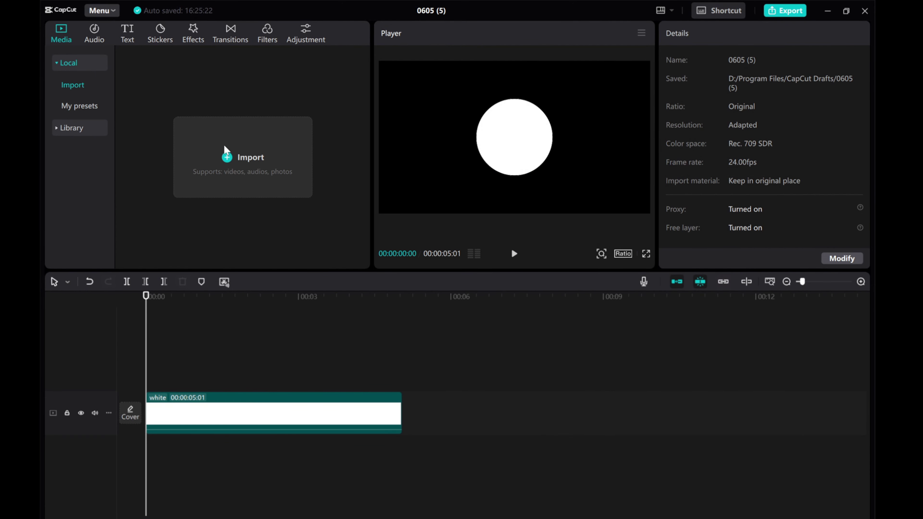
click(241, 166)
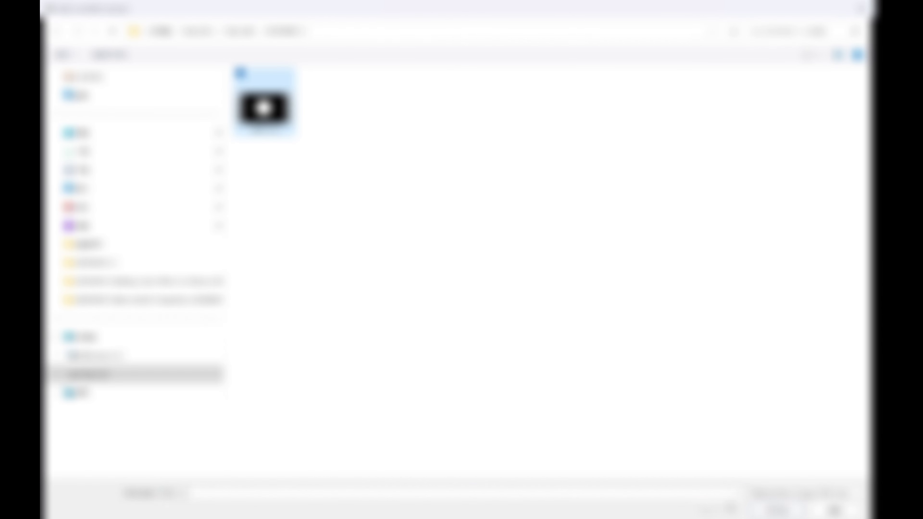
key(Return)
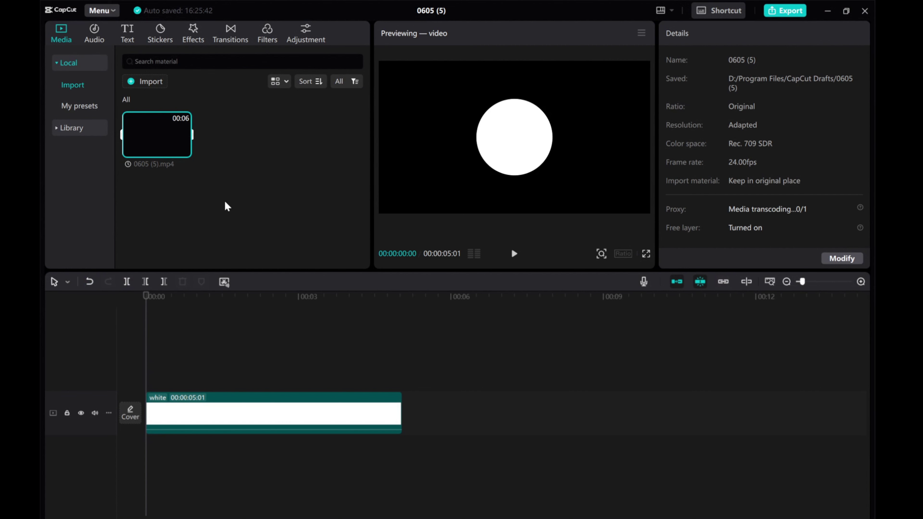
- Replace the white clip on the main track with the imported 0605 (5).mp4, placed at the start of the timeline
click(195, 411)
right_click(195, 411)
click(216, 217)
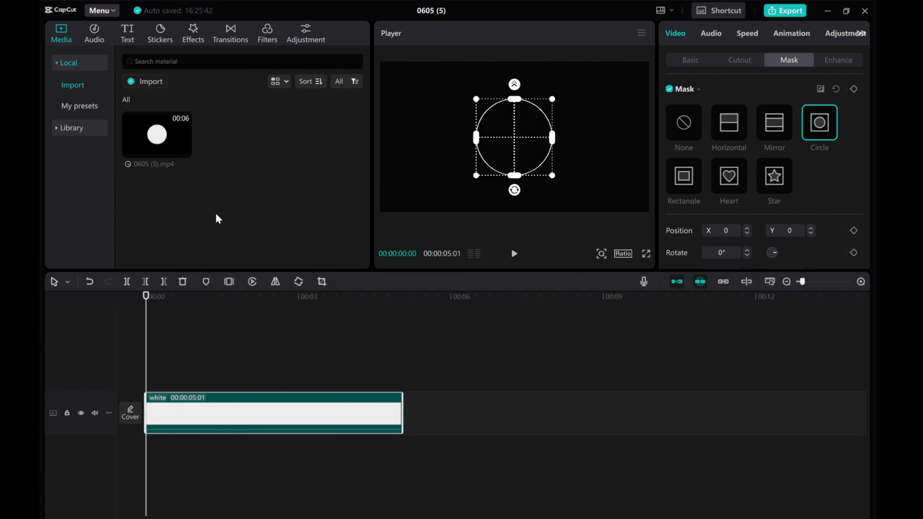
drag(153, 142, 146, 402)
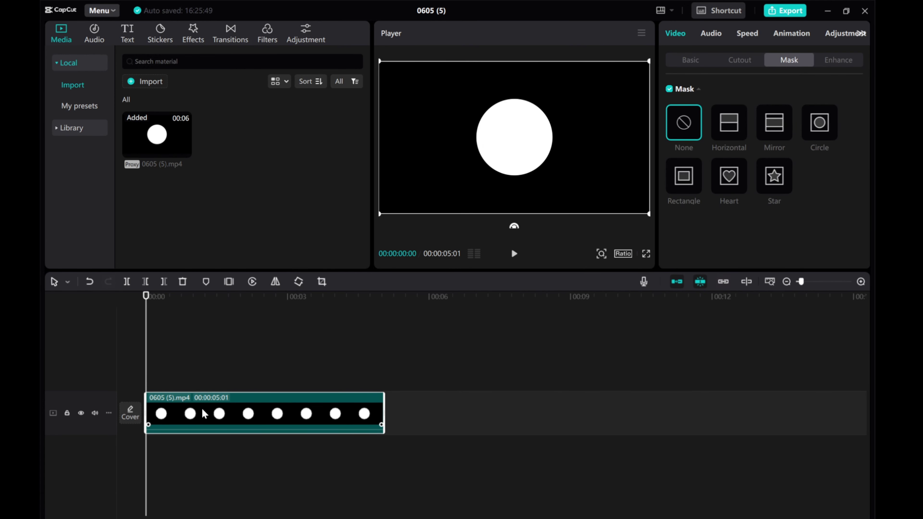
- Apply a Horizontal mask rotated to -90° to the main track clip so only the circle's left half shows
right_click(183, 414)
click(163, 414)
click(728, 128)
drag(521, 154, 541, 145)
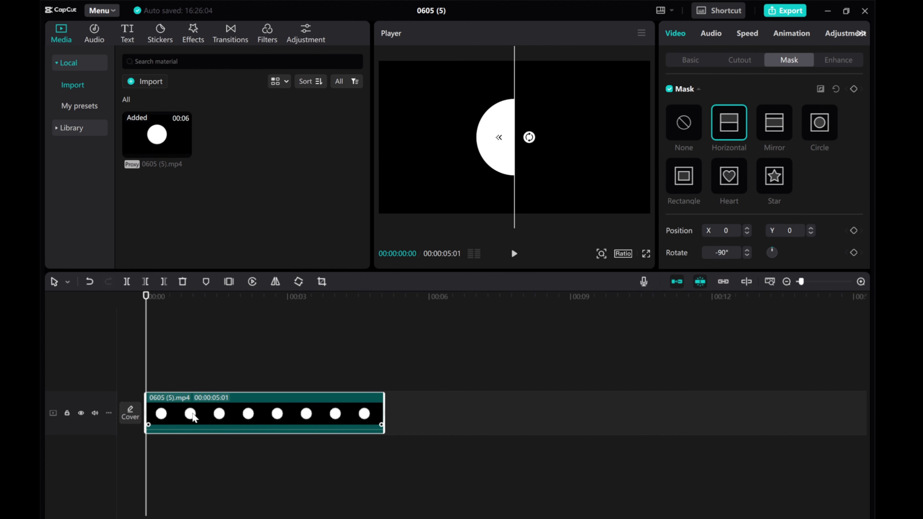
- Add a second copy of 0605 (5).mp4 above the main clip and limit it with a Rectangle mask at X 960, Y -540
drag(146, 140, 151, 375)
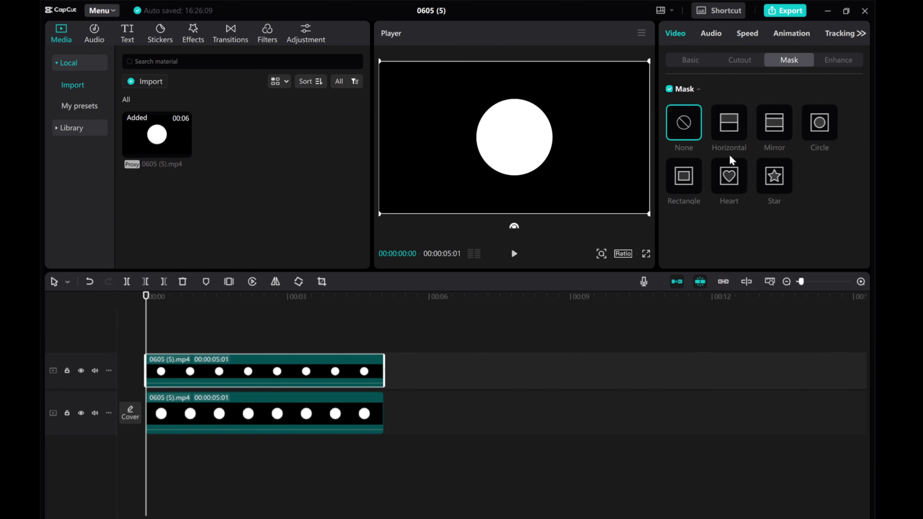
click(686, 181)
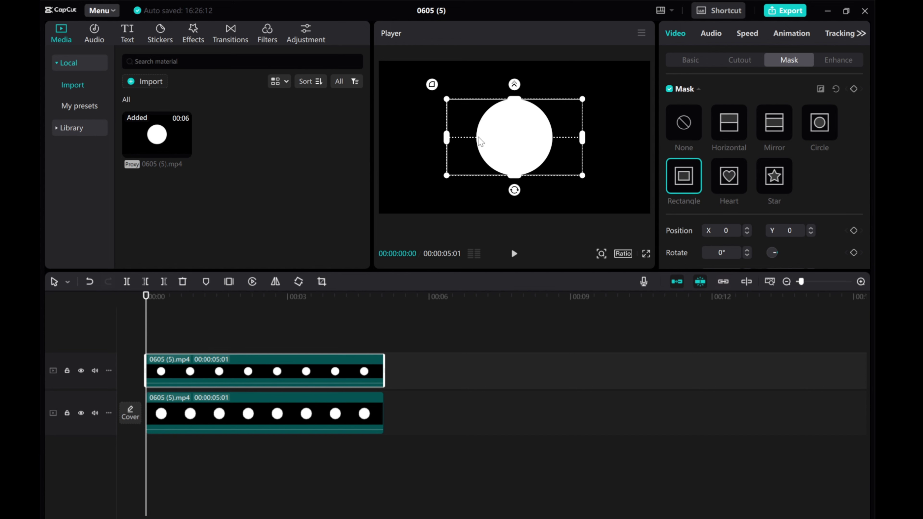
drag(479, 138, 548, 175)
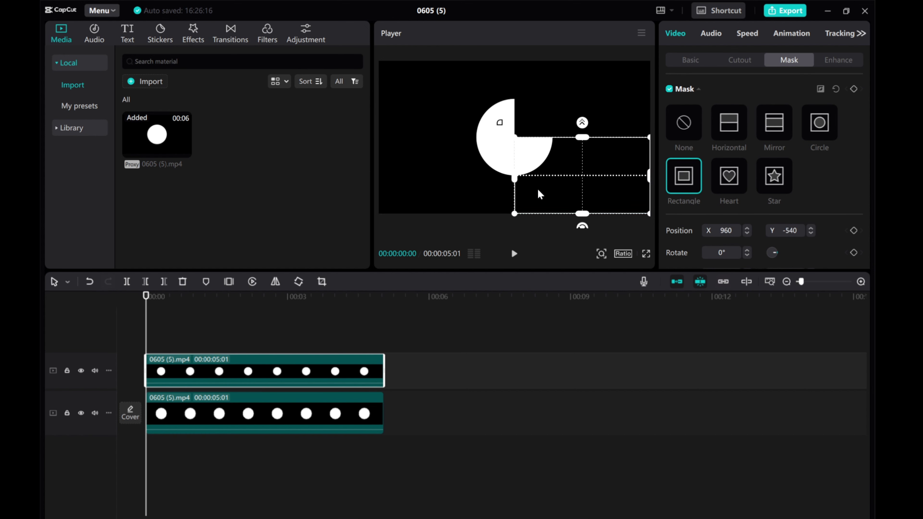
- With both existing tracks hidden, add a third copy of 0605 (5).mp4 above them and give it a Rectangle mask at X 960, Y 540
click(80, 412)
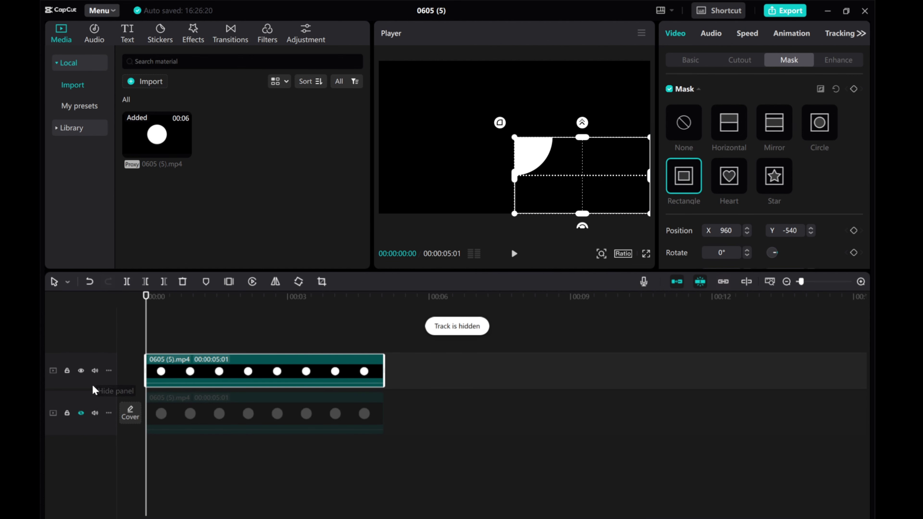
click(82, 370)
drag(163, 143, 147, 333)
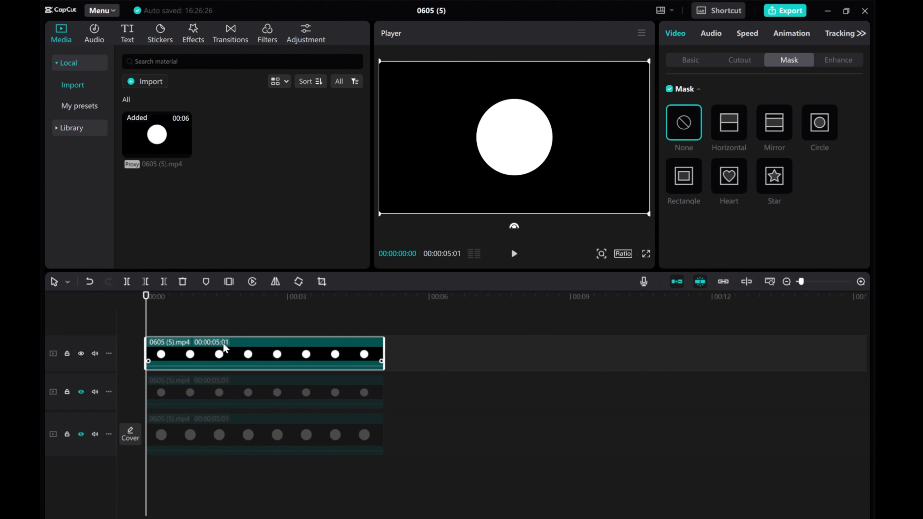
click(684, 176)
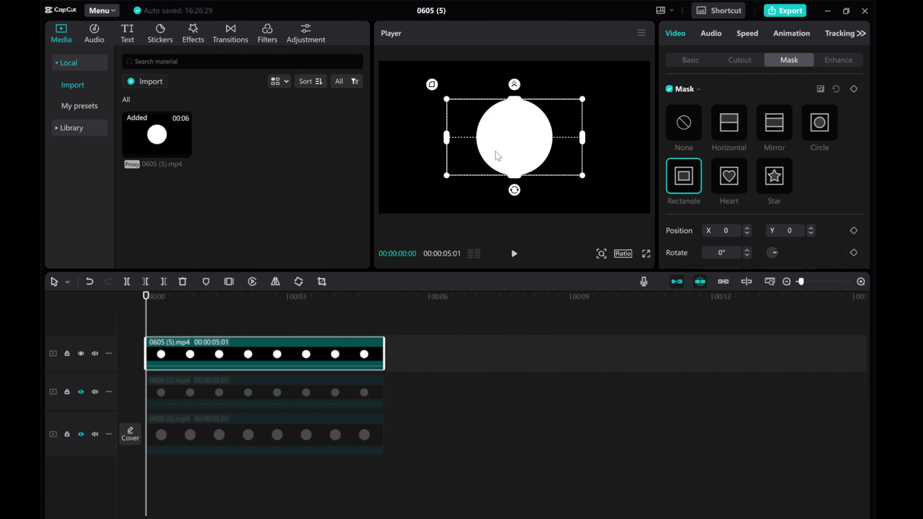
drag(495, 151, 570, 113)
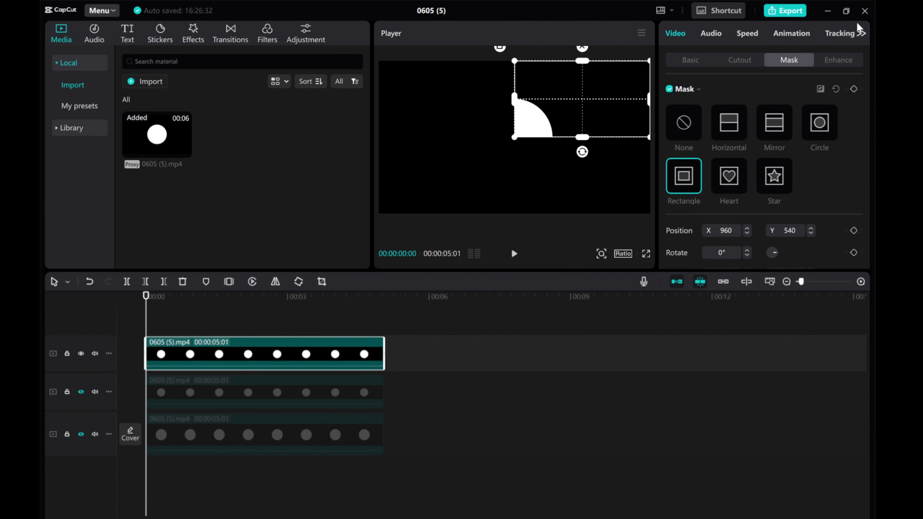
- Turn the top clip's quarter slice red by moving the upper end point of its Red curve to about one-sixth of the input range
click(861, 33)
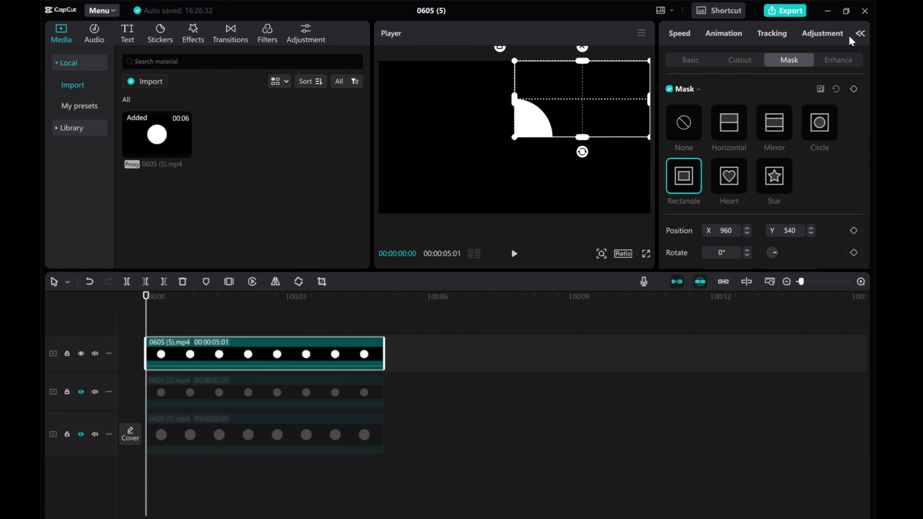
click(830, 36)
click(836, 62)
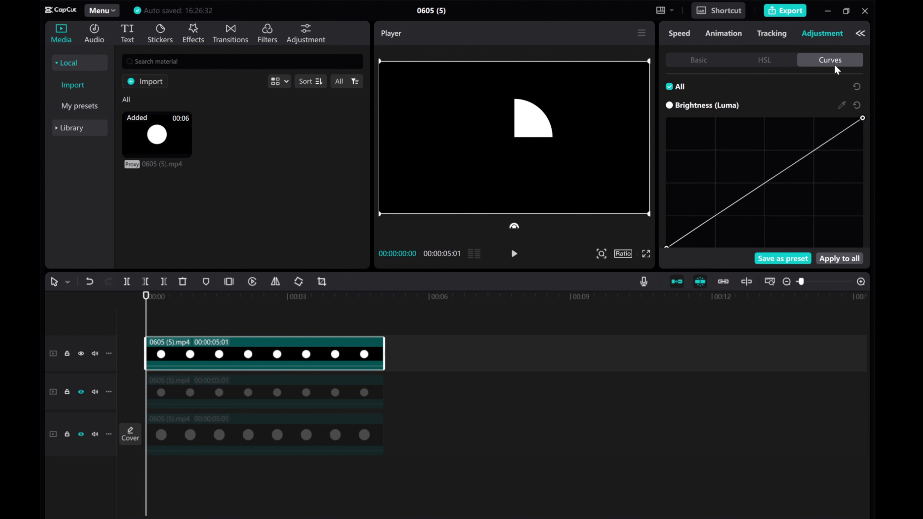
scroll(775, 187, down, 3)
scroll(777, 191, down, 2)
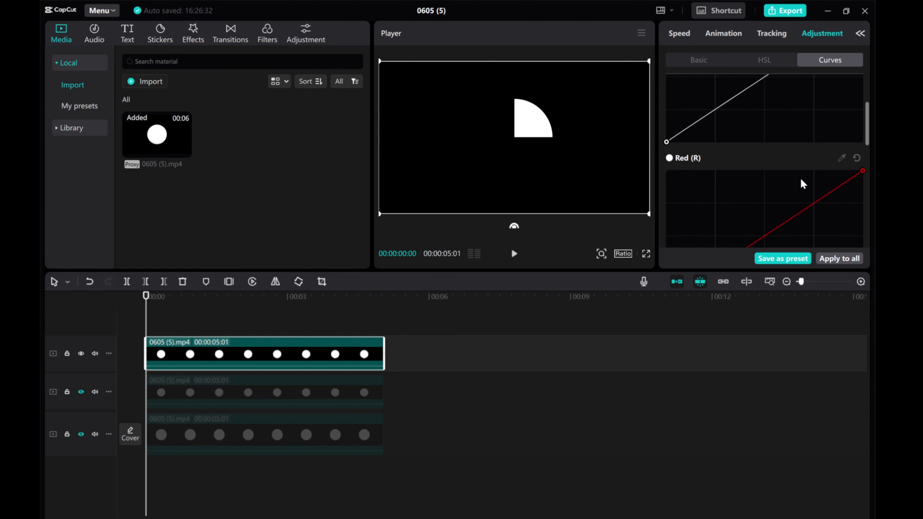
drag(860, 169, 696, 147)
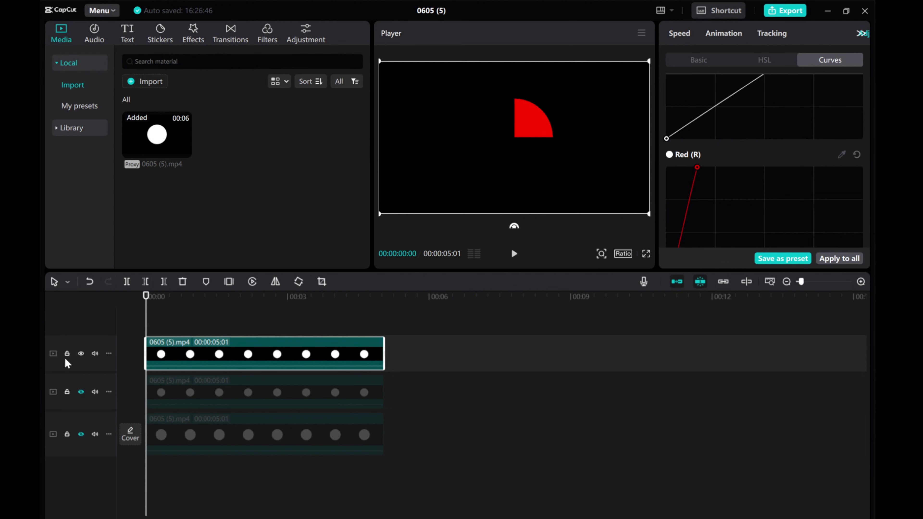
- Toggle the top track's visibility off and on, and unhide the two tracks below it to show the whole pie
click(81, 354)
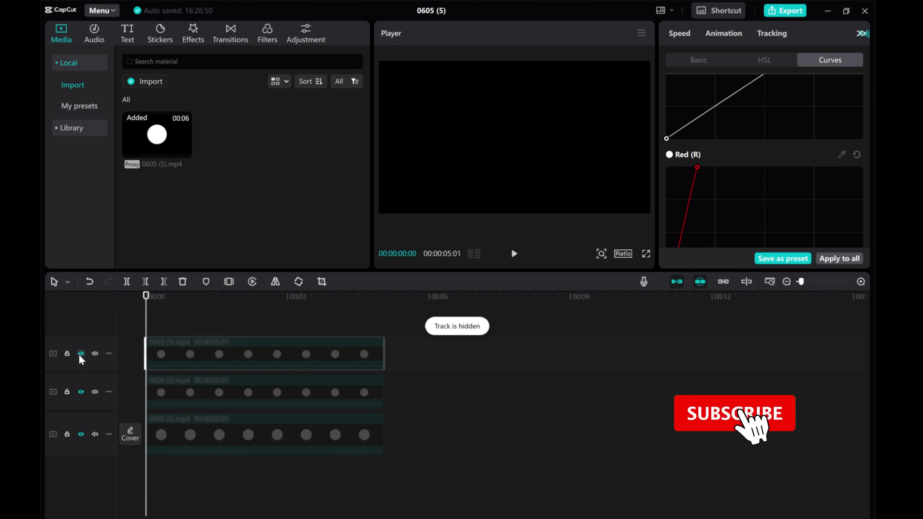
click(81, 354)
click(81, 392)
click(81, 435)
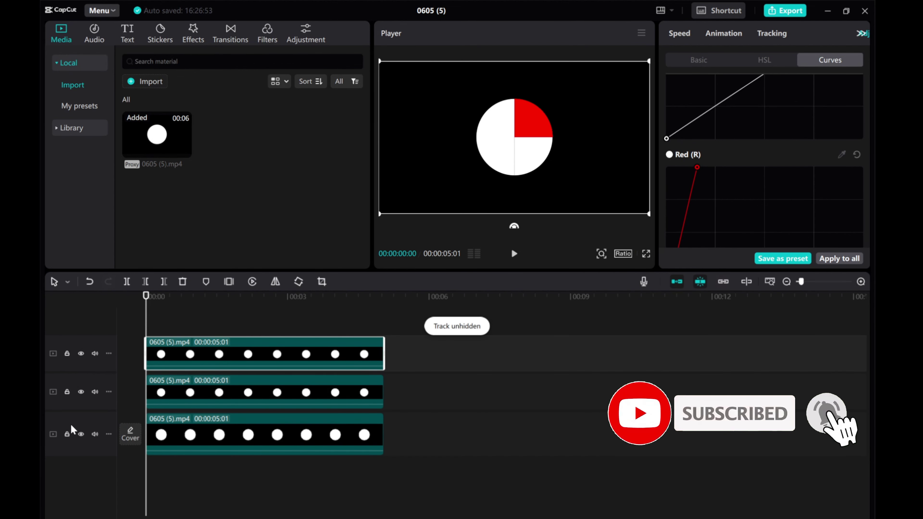
- Inspect the seams between the slices in the full-screen preview and bring up the bottom clip's mask settings
click(216, 433)
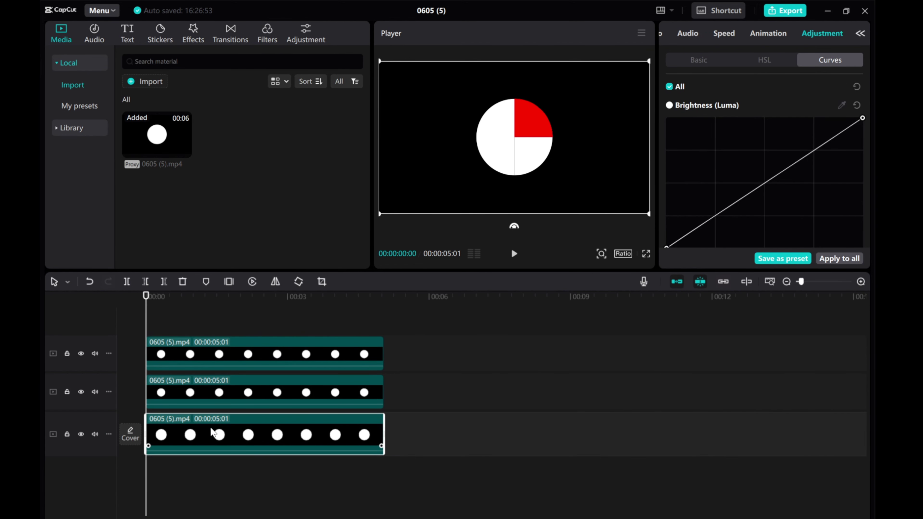
click(645, 253)
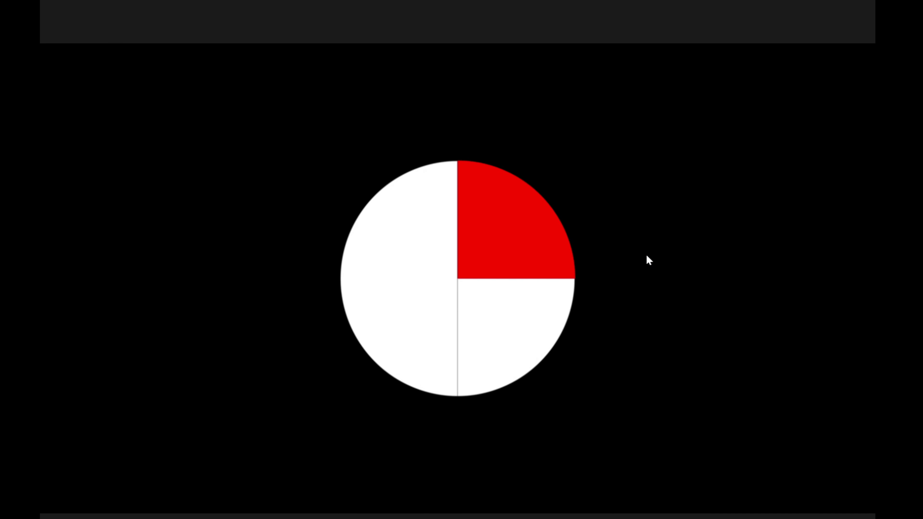
key(Escape)
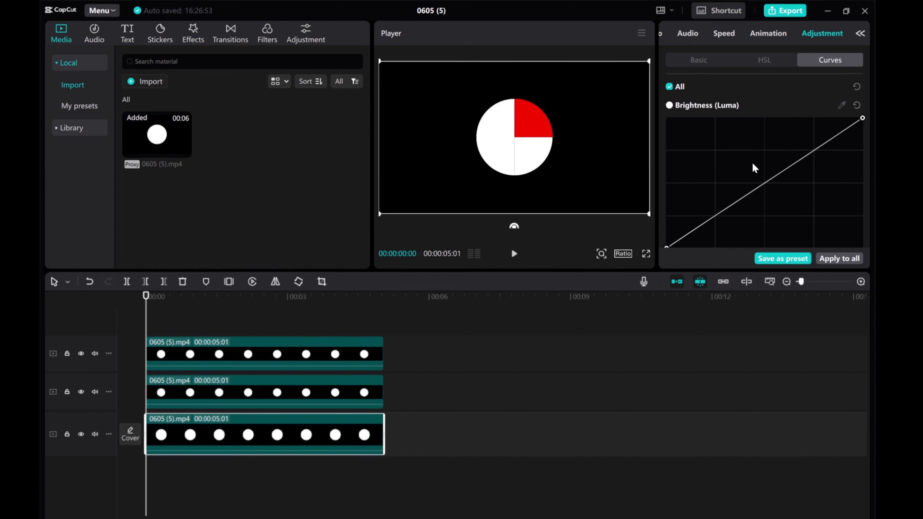
click(860, 33)
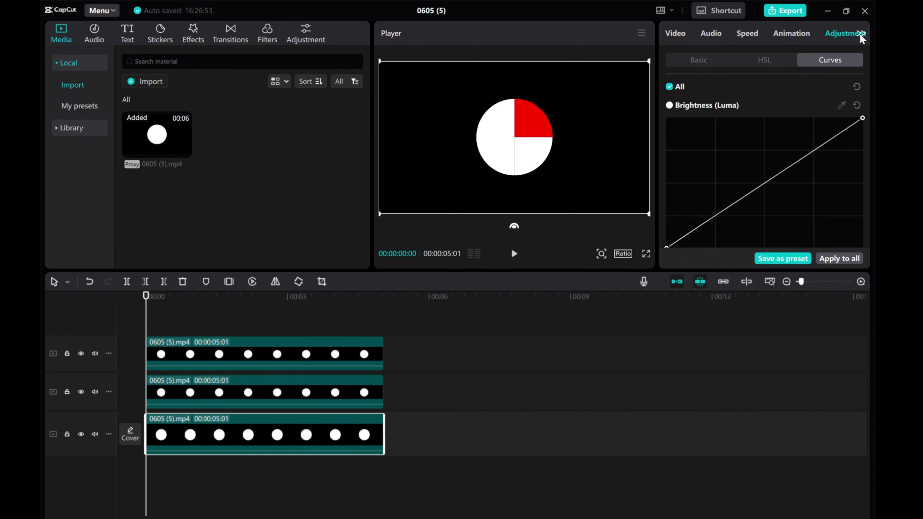
click(675, 34)
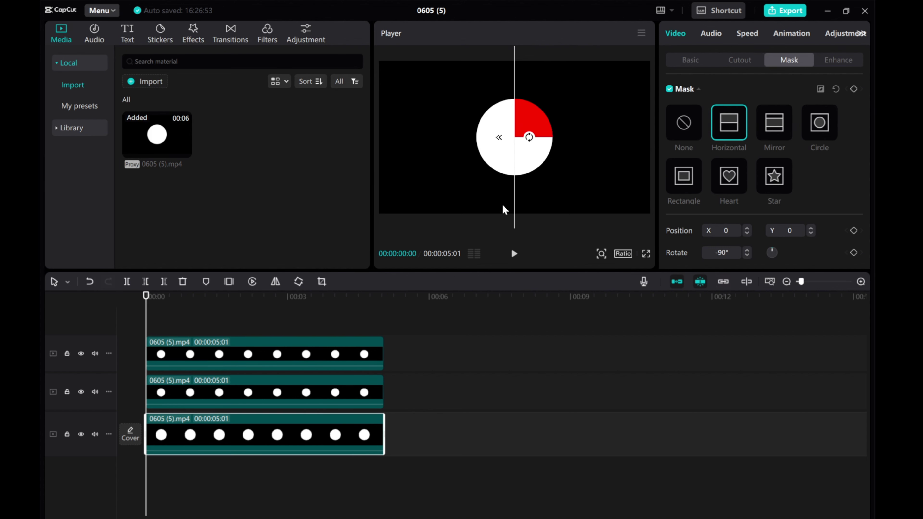
- Set the middle clip's Rectangle mask X position to 958 and check the seam in the full-screen preview
click(181, 393)
key(ctrl+z)
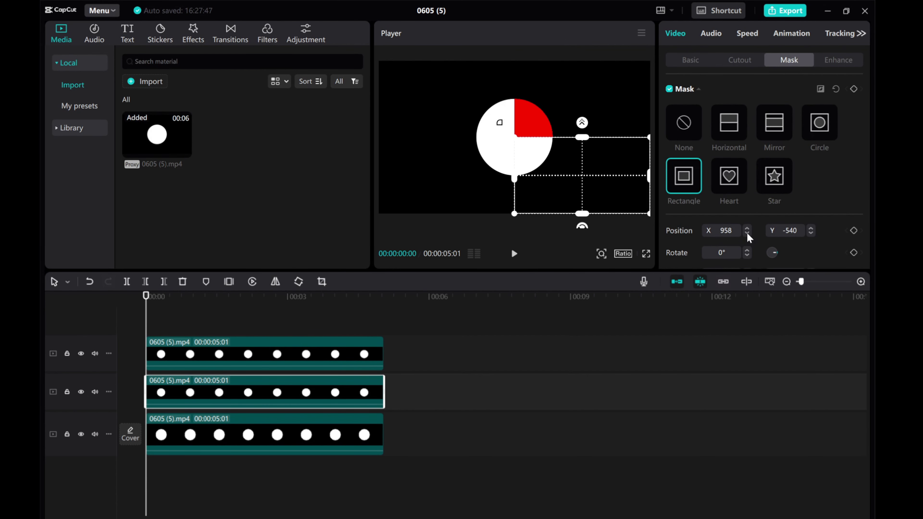
click(647, 254)
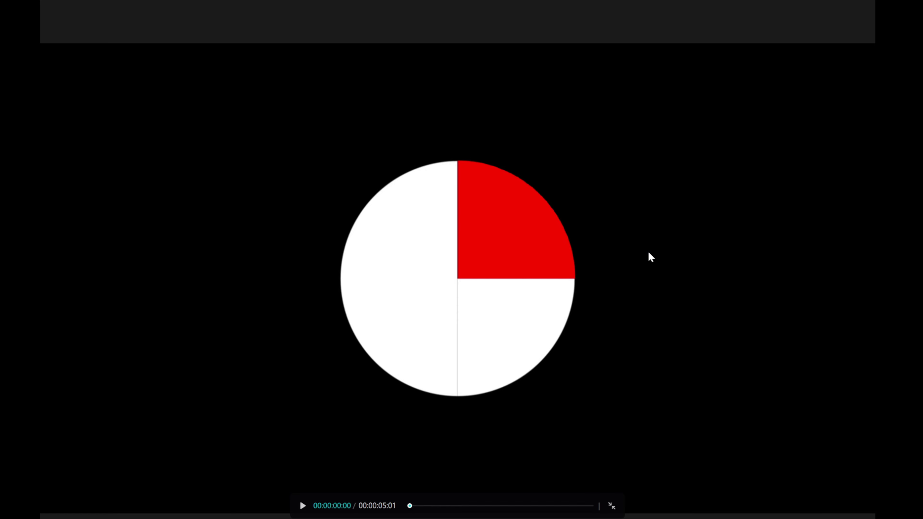
key(Escape)
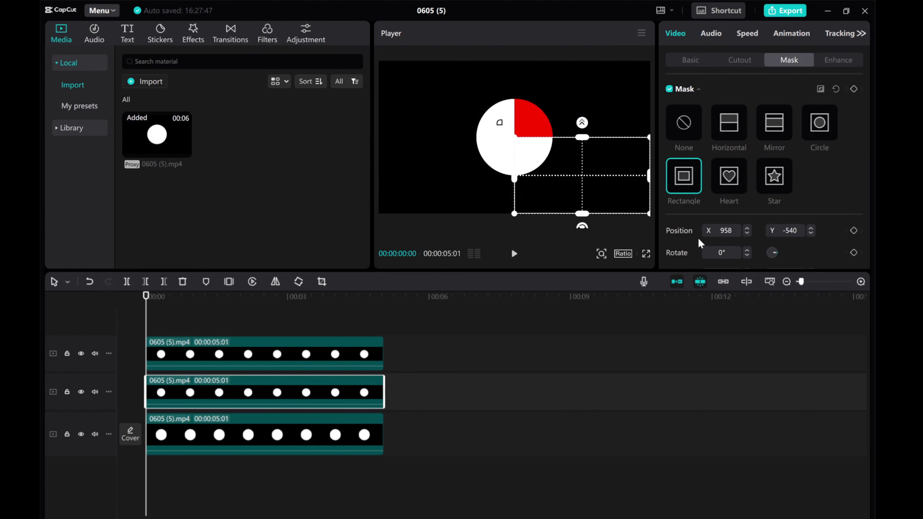
- Lower the middle clip's mask X position to 953, check the seam in full screen, and fine-tune the position to 954
click(747, 233)
click(746, 234)
click(747, 234)
click(747, 234)
click(746, 234)
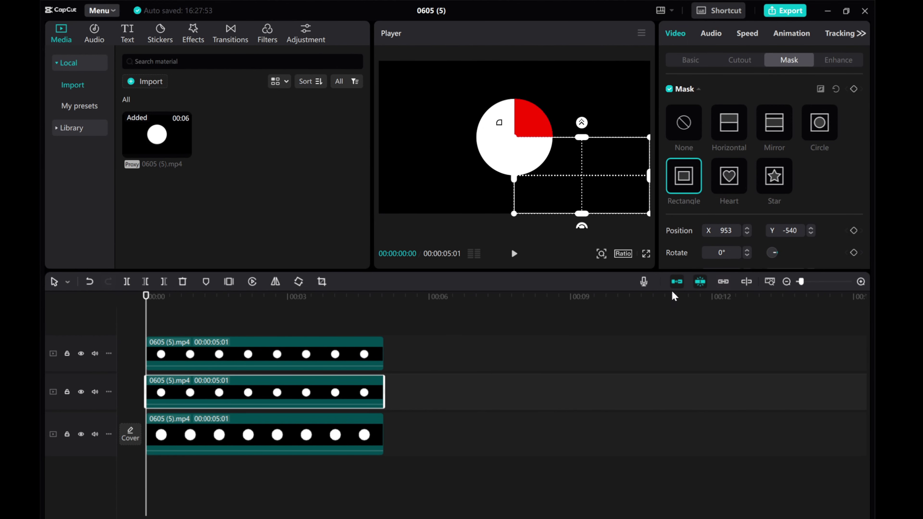
click(646, 256)
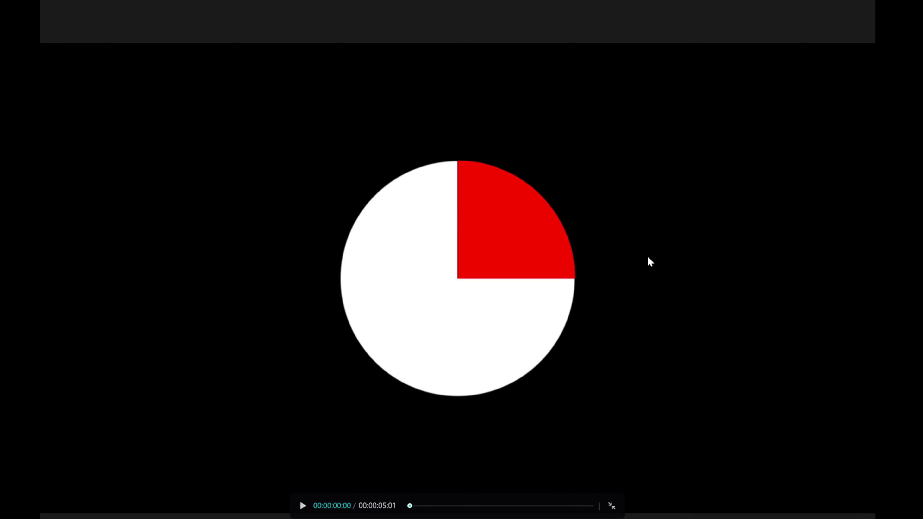
key(Escape)
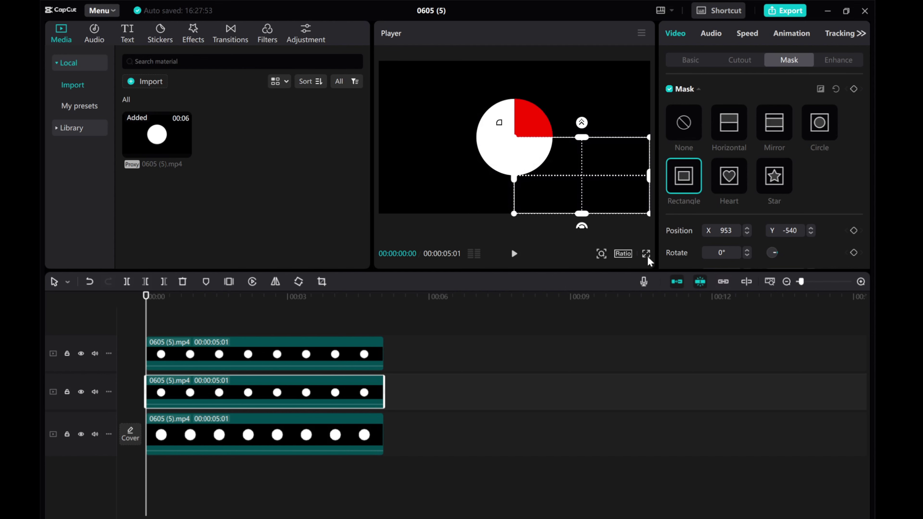
click(747, 229)
- Hide the top and bottom tracks to isolate the middle clip's slice, toggling the middle track's visibility at 00:00:00:10
click(82, 354)
click(82, 434)
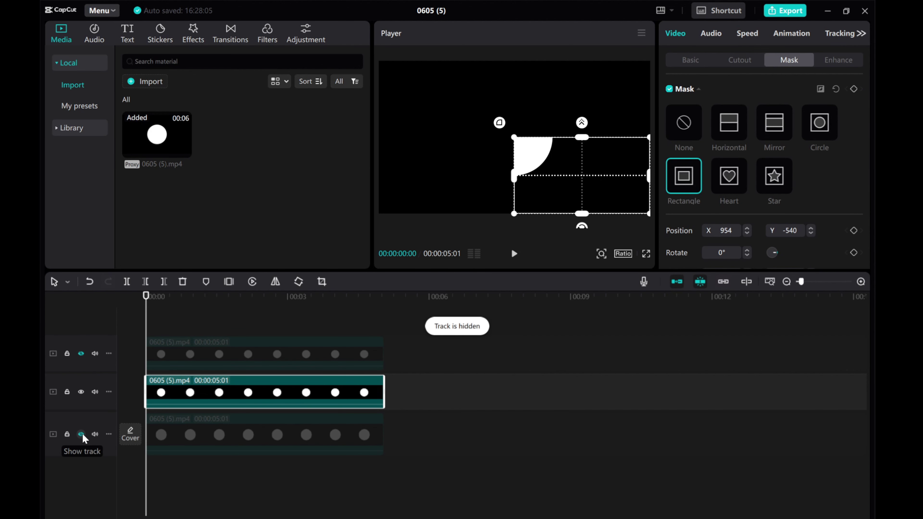
click(166, 322)
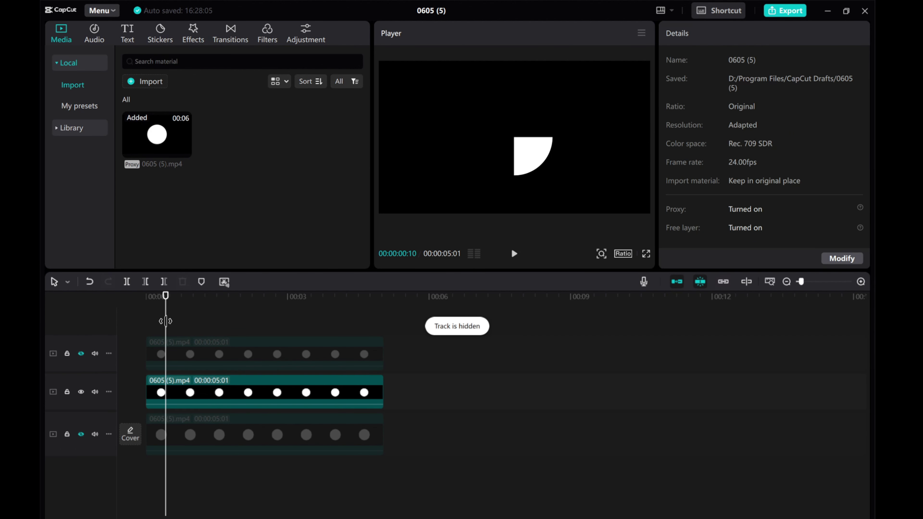
click(81, 392)
click(80, 392)
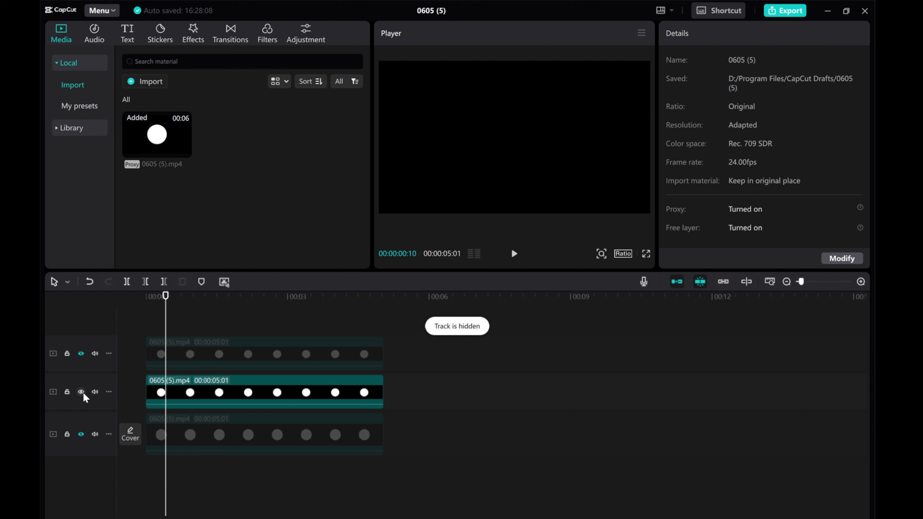
- Make all three slice tracks visible again and check the assembled pie chart in the full-screen preview from 00:00:00:00
click(81, 434)
click(83, 351)
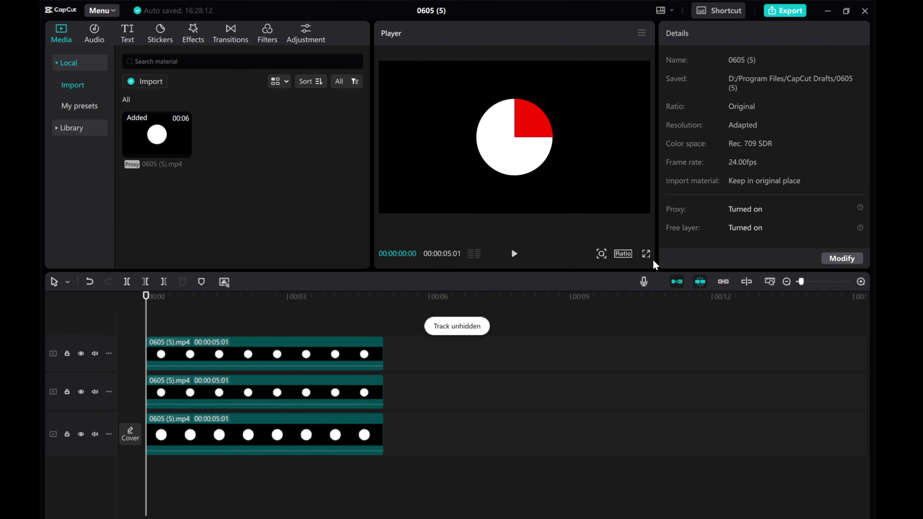
click(646, 254)
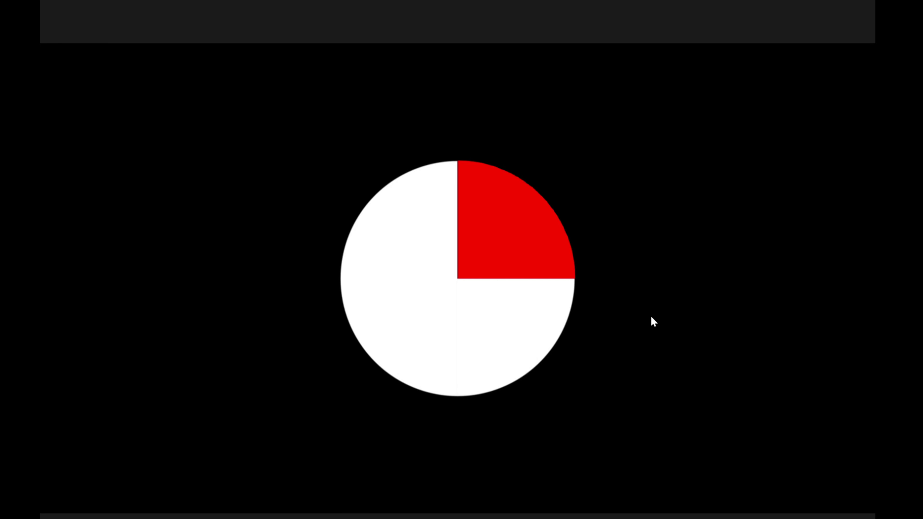
key(Escape)
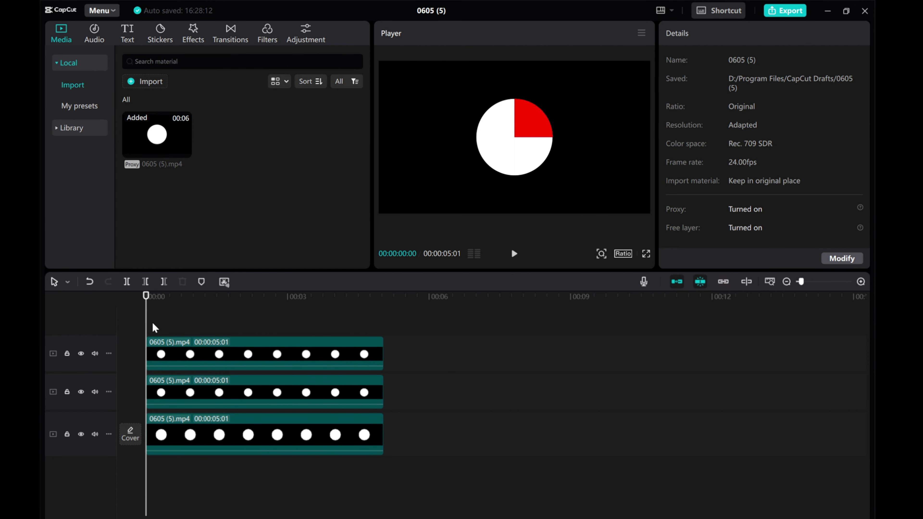
- Convert the top, middle and bottom clips each into its own compound clip
click(183, 368)
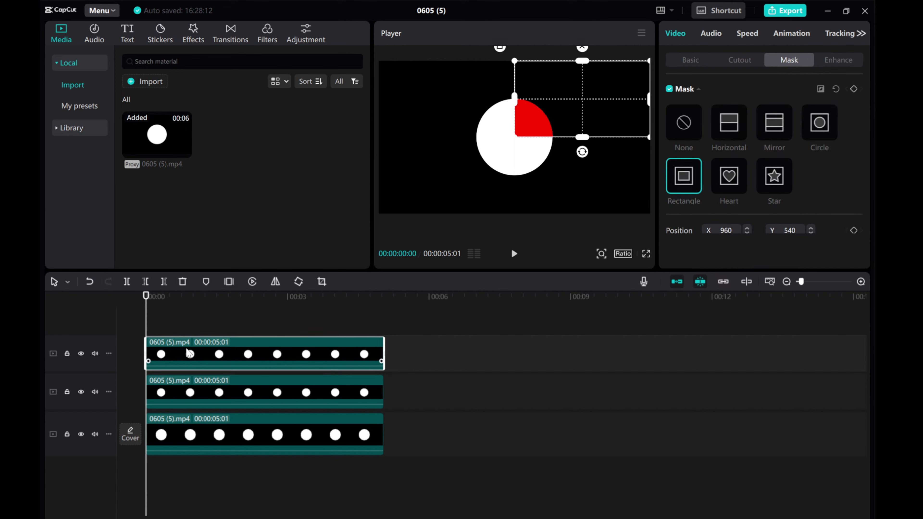
right_click(184, 367)
click(208, 307)
click(194, 385)
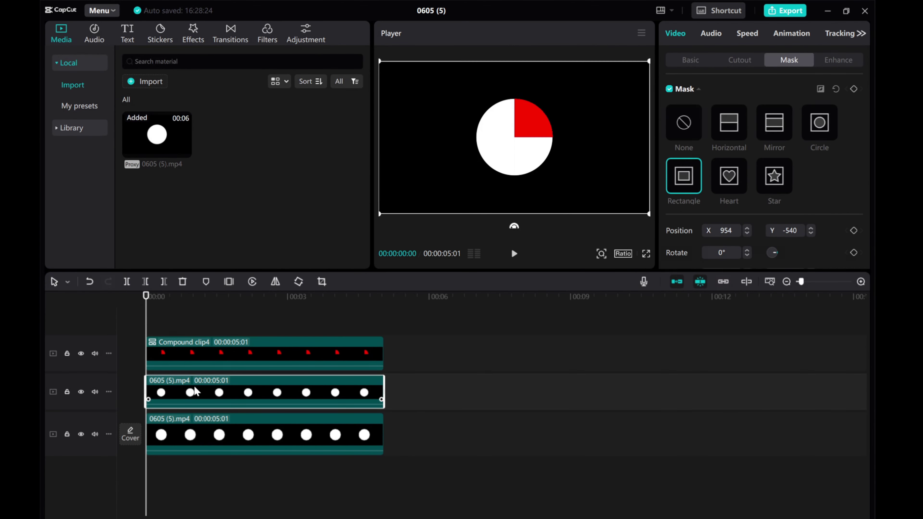
right_click(193, 386)
click(239, 303)
click(205, 426)
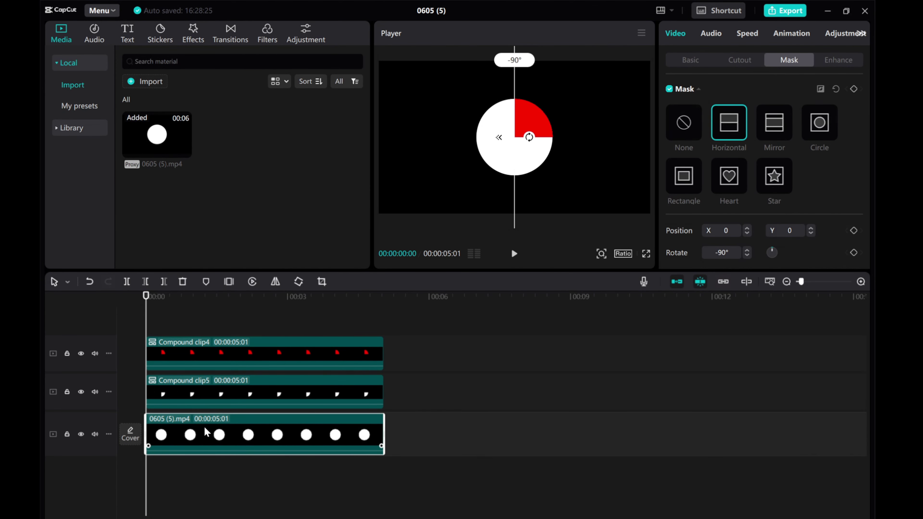
right_click(204, 427)
click(247, 304)
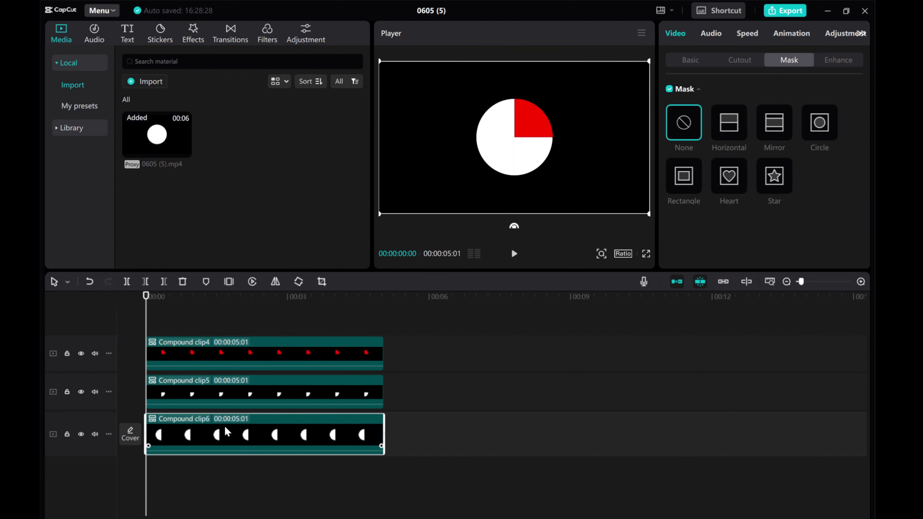
- Animate a Horizontal mask on the bottom compound clip, with rotation keyframed from 90° at 00:00:00:00 to -90° at 00:00:00:10
click(719, 127)
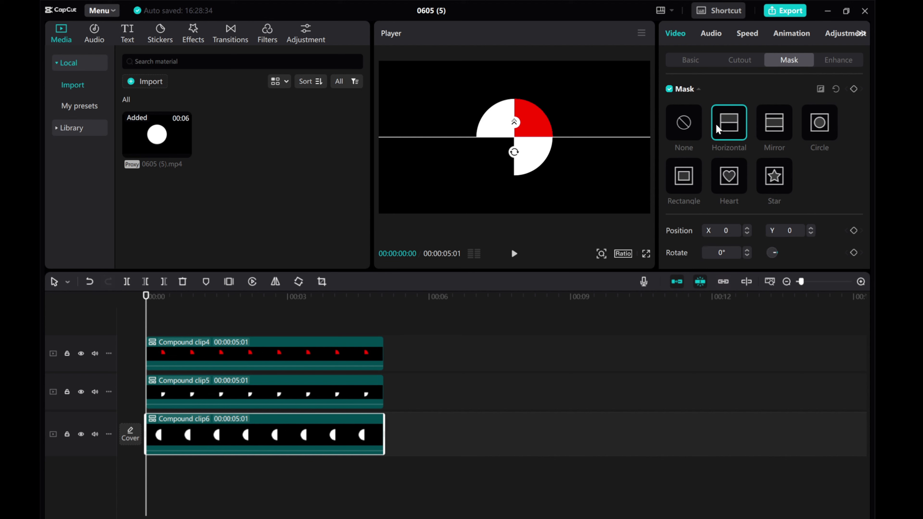
drag(513, 151, 448, 135)
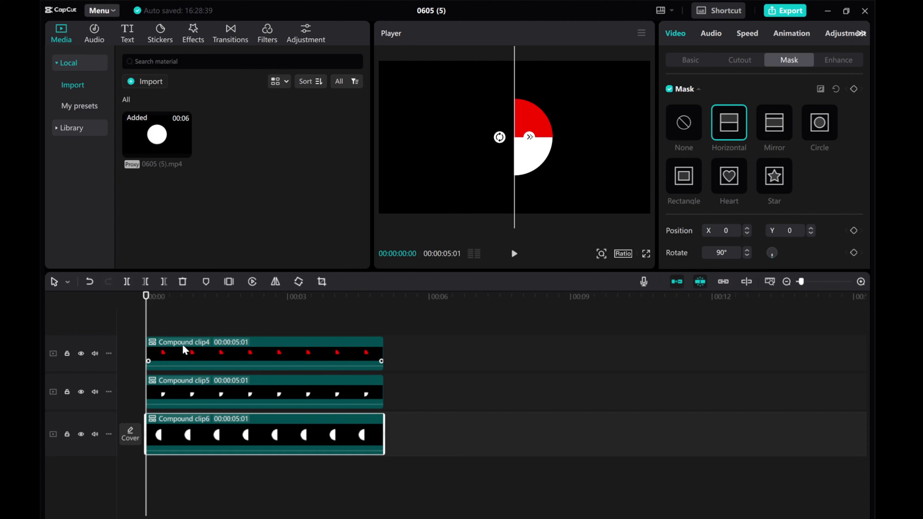
click(854, 90)
drag(146, 325, 165, 328)
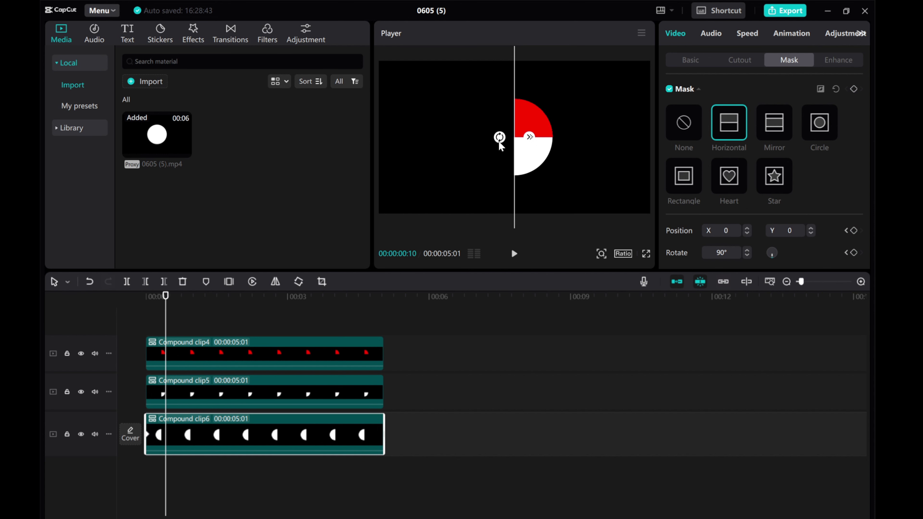
drag(499, 141, 548, 139)
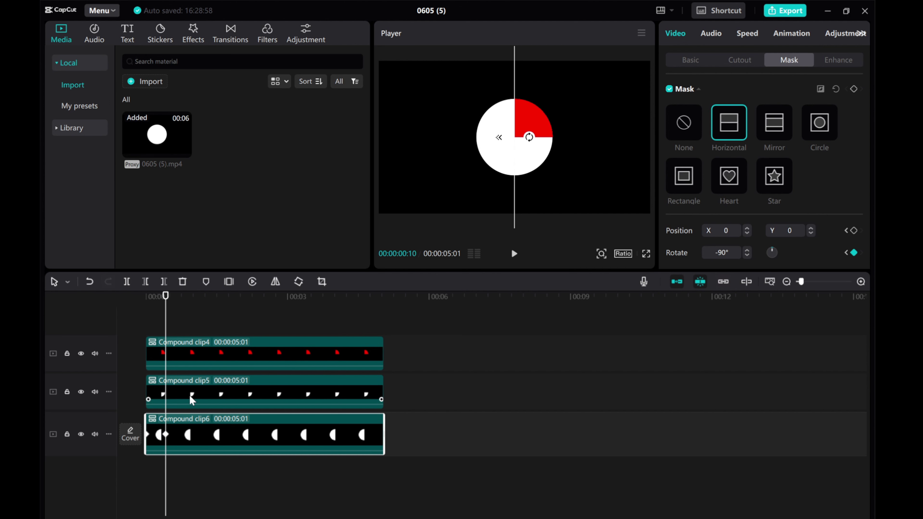
- Shift the middle compound clip to start at 00:00:00:10 and keyframe a Horizontal mask rotated -90° there
drag(186, 395, 206, 397)
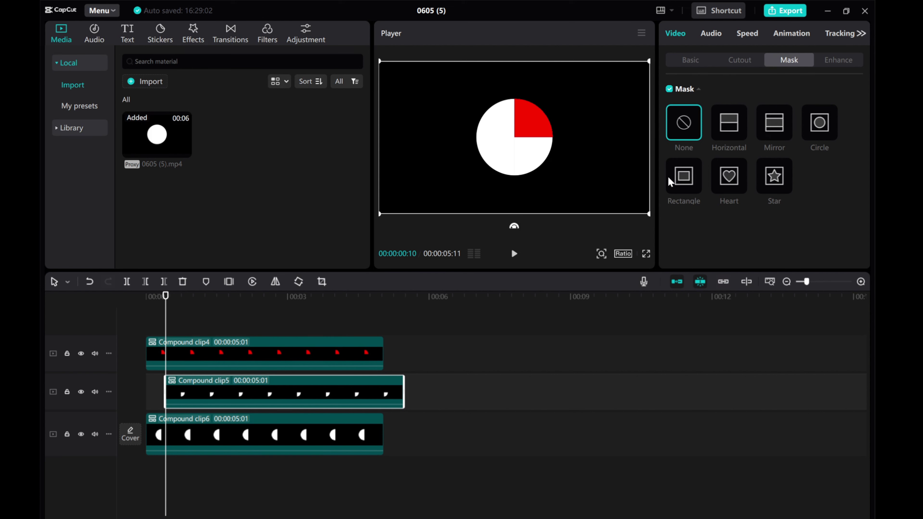
click(723, 122)
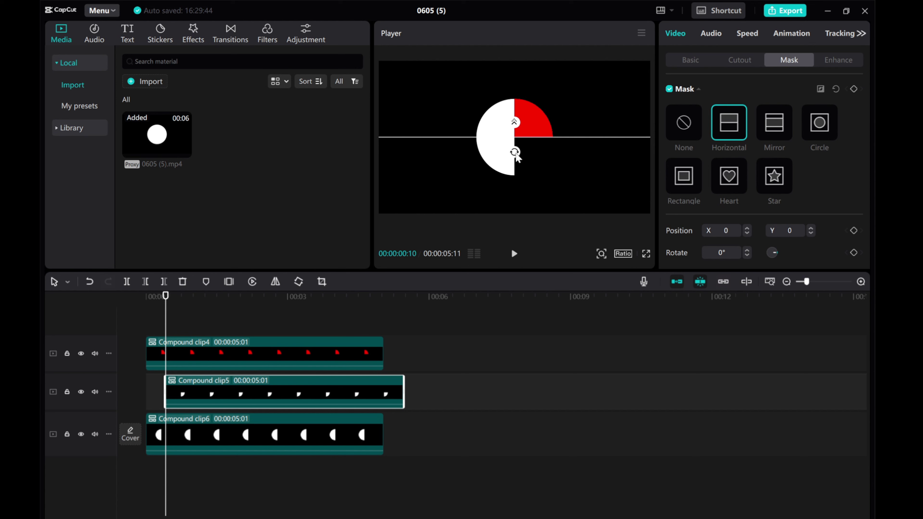
drag(516, 153, 532, 141)
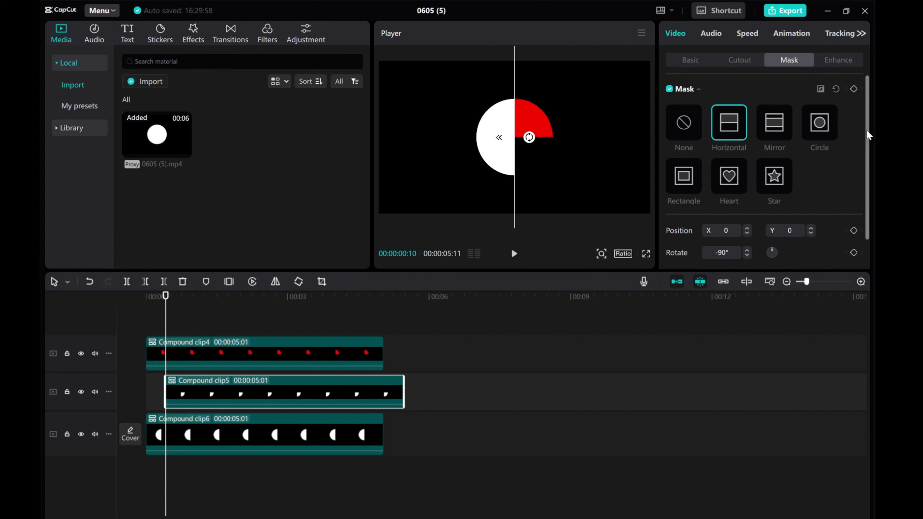
click(853, 89)
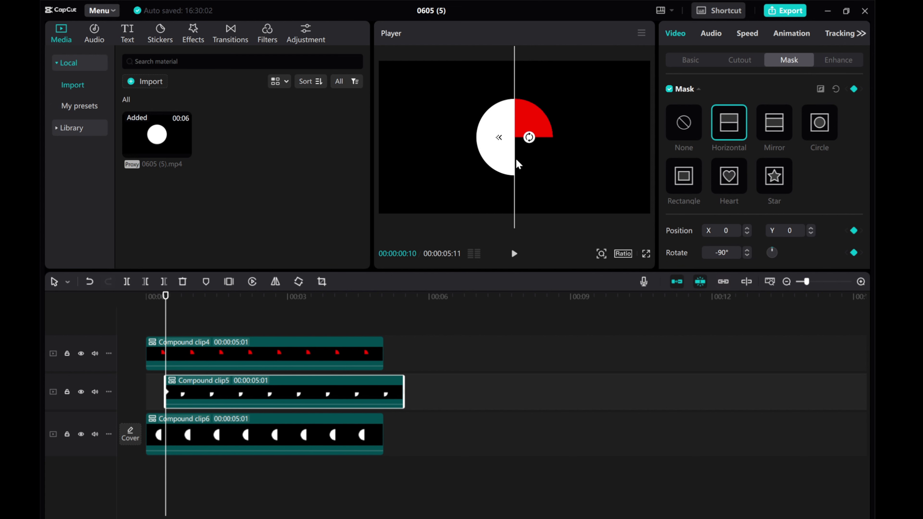
- Rotate the middle compound clip's Horizontal mask to -180° at 00:00:00:15
drag(529, 143, 518, 107)
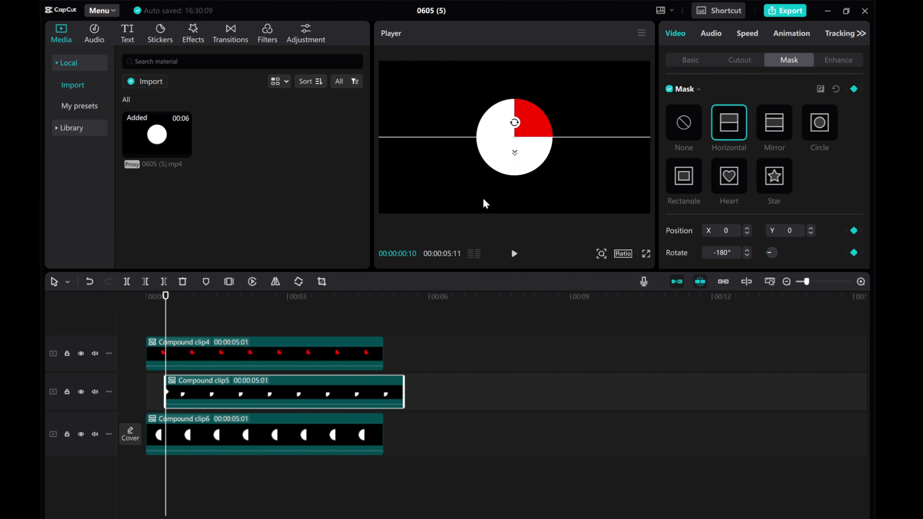
key(ctrl+z)
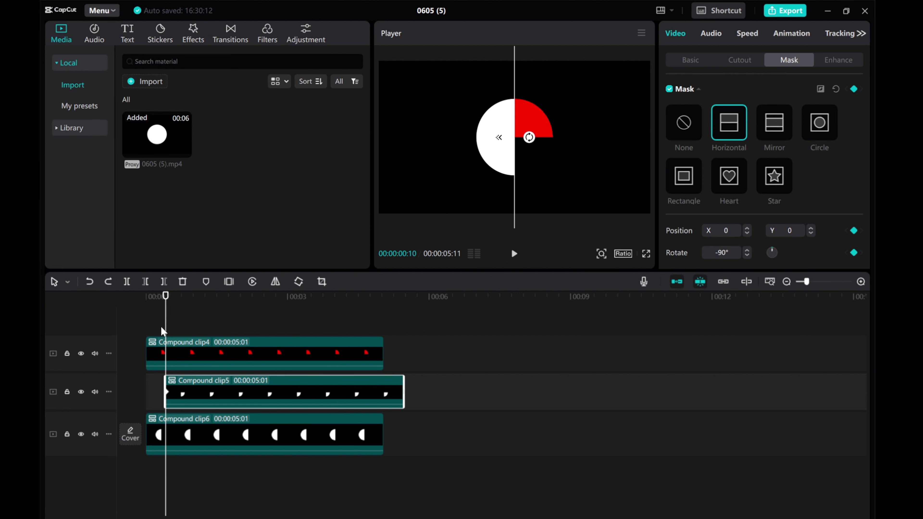
drag(166, 330, 176, 329)
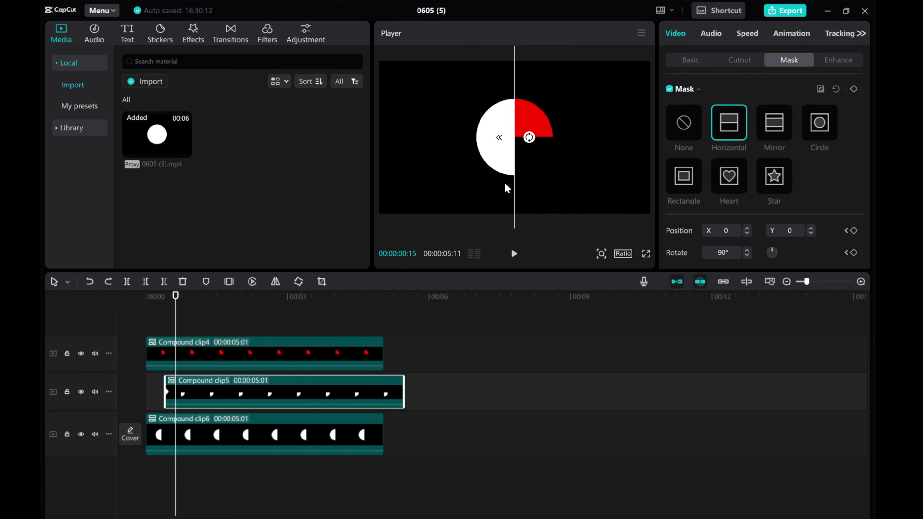
mouse_move(526, 138)
mouse_down()
mouse_move(524, 124)
mouse_move(516, 127)
mouse_up()
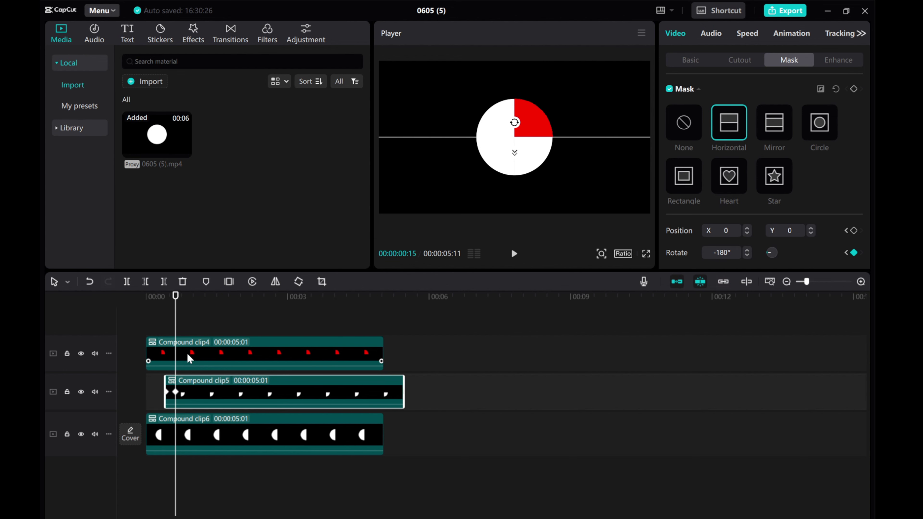
- Shift the top compound clip to start at 00:00:00:15 and apply a Horizontal mask rotated 180°
drag(186, 353, 214, 358)
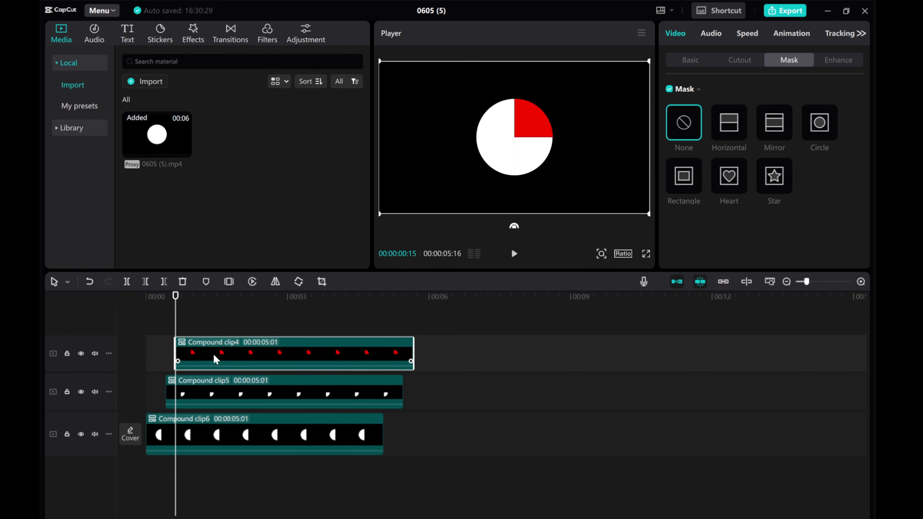
click(729, 124)
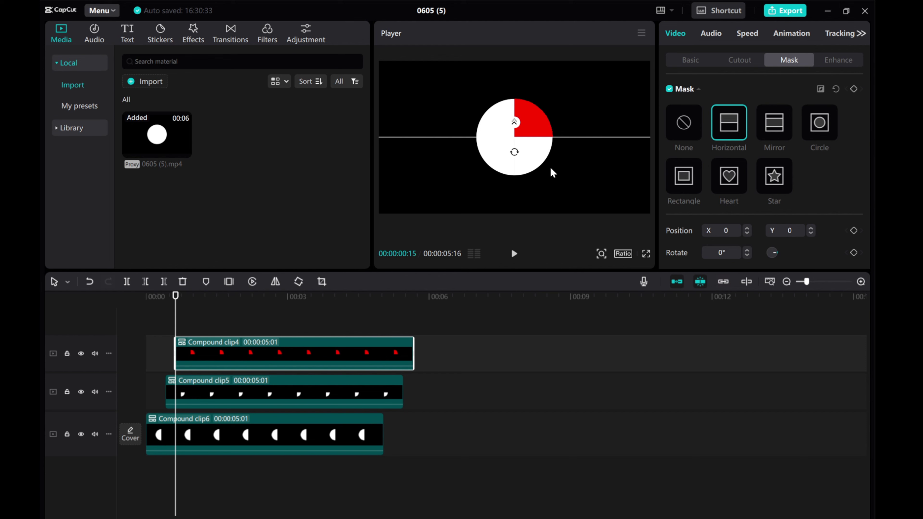
mouse_move(516, 154)
mouse_down()
mouse_move(509, 153)
mouse_move(522, 139)
mouse_move(528, 144)
mouse_move(499, 149)
mouse_move(498, 134)
mouse_move(511, 125)
mouse_move(516, 137)
mouse_up()
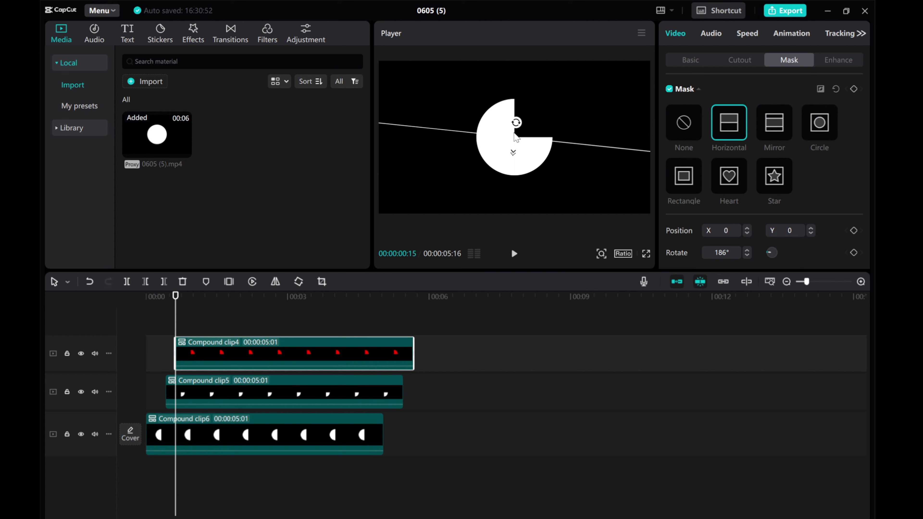
click(747, 256)
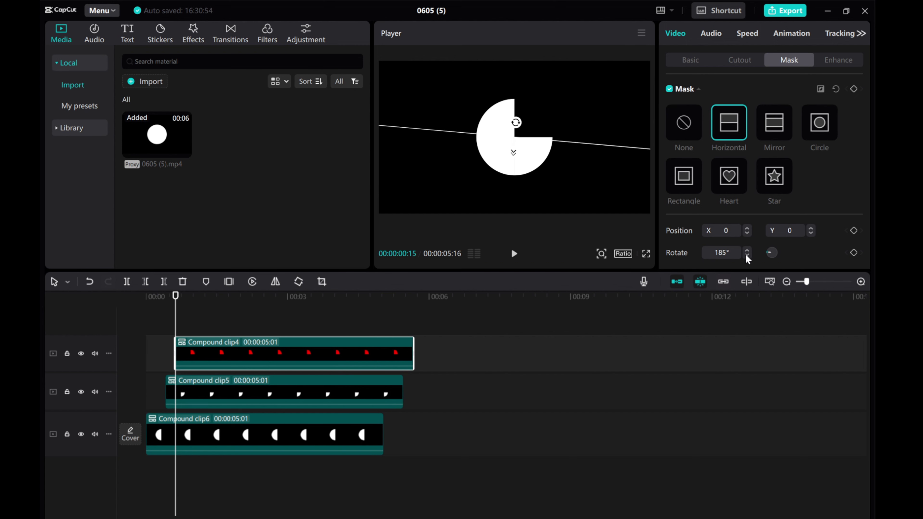
click(747, 256)
click(747, 256)
click(747, 256)
click(747, 256)
click(747, 256)
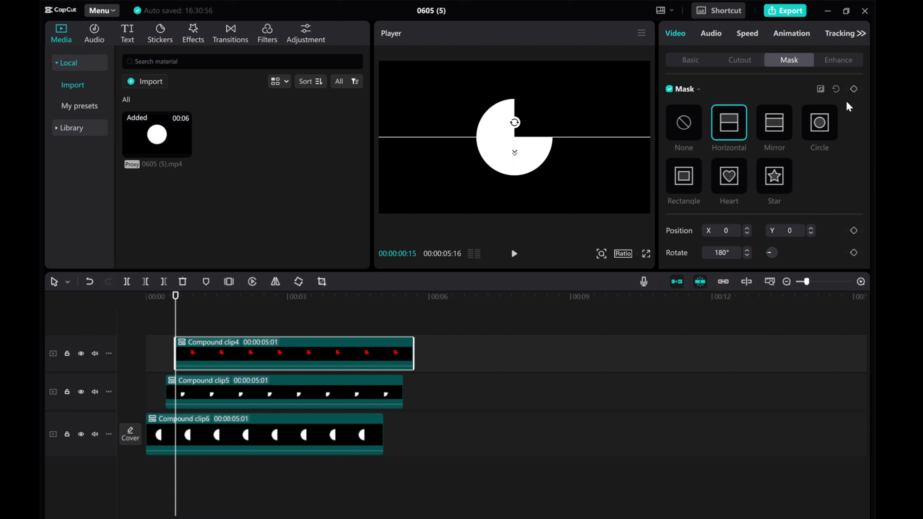
- Keyframe the top compound clip's mask at 00:00:00:15 and rotate the mask to 90° at 00:00:00:20
click(853, 88)
drag(177, 321, 185, 322)
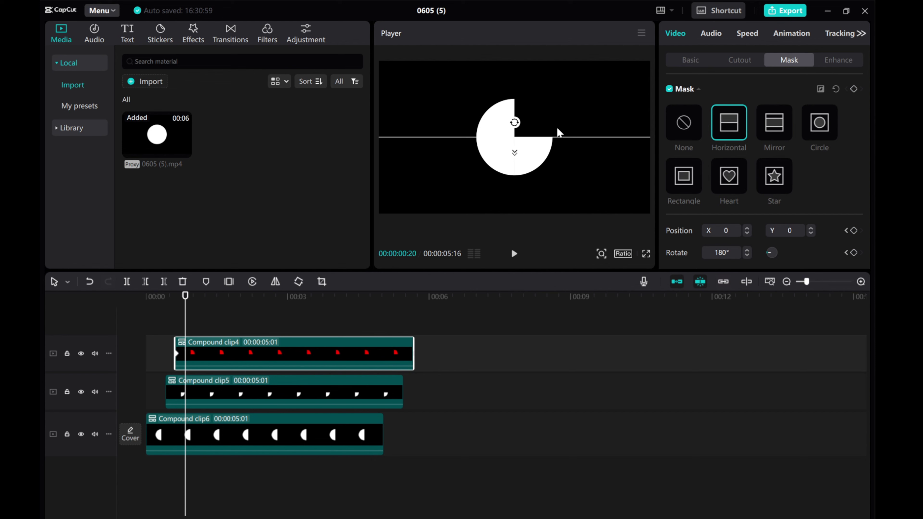
drag(514, 123, 518, 144)
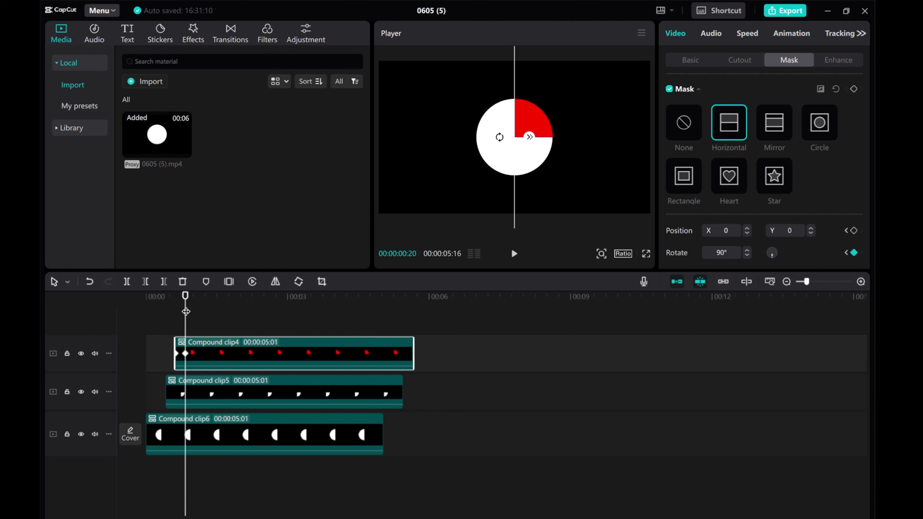
- Play the pie chart's reveal animation from 00:00:00:00 several times to examine how the slices appear
drag(185, 311, 126, 319)
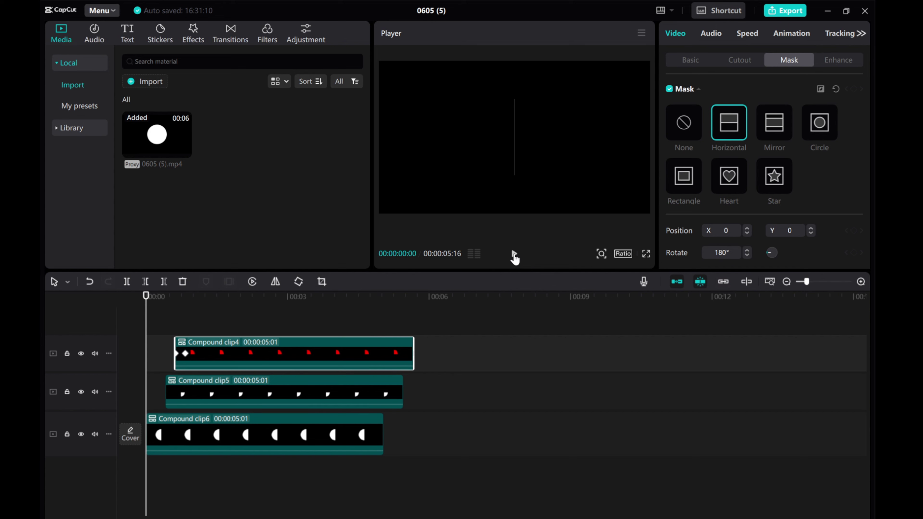
click(514, 254)
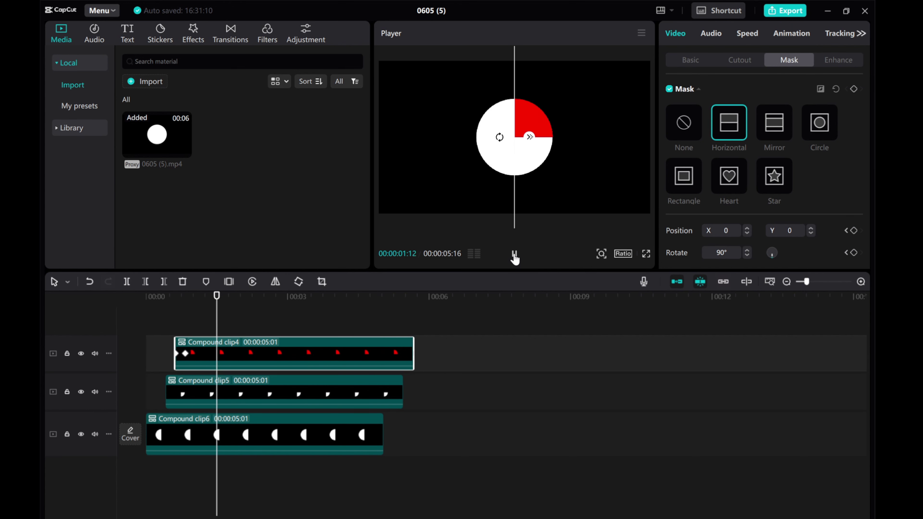
click(514, 256)
click(74, 320)
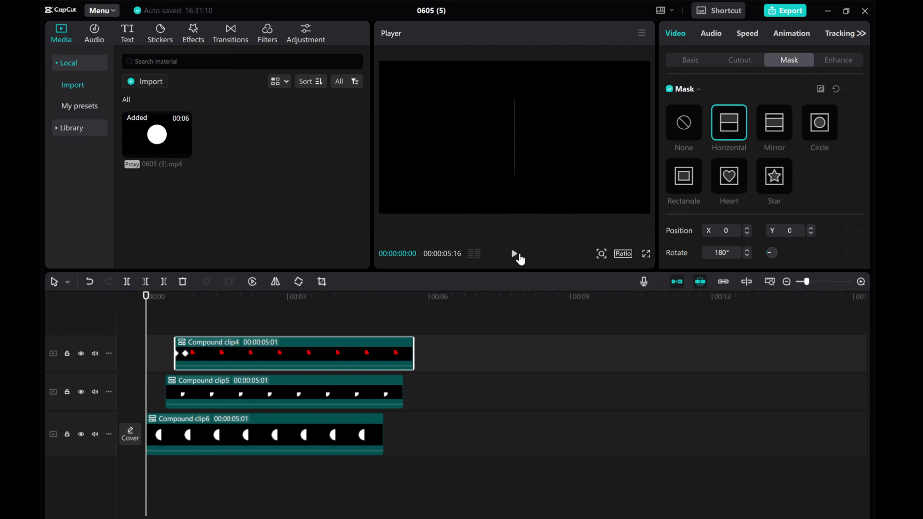
click(519, 256)
click(515, 254)
click(520, 258)
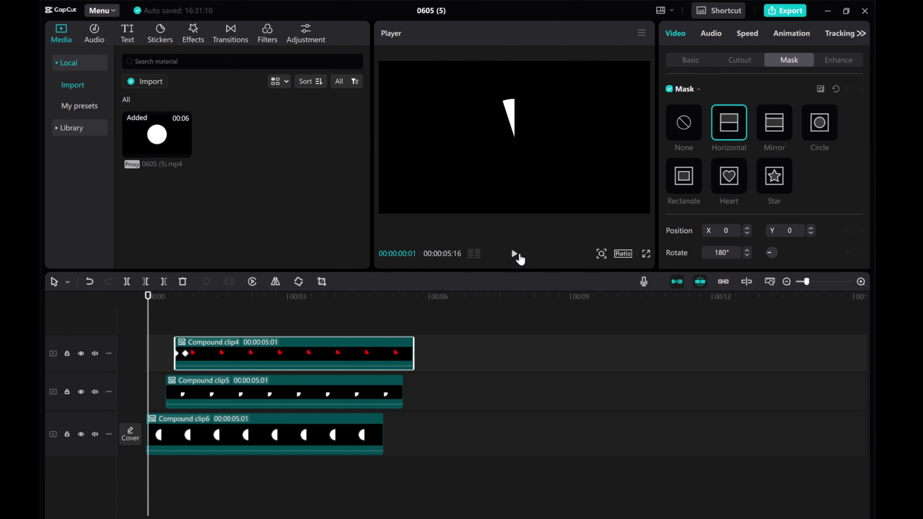
click(519, 258)
click(519, 258)
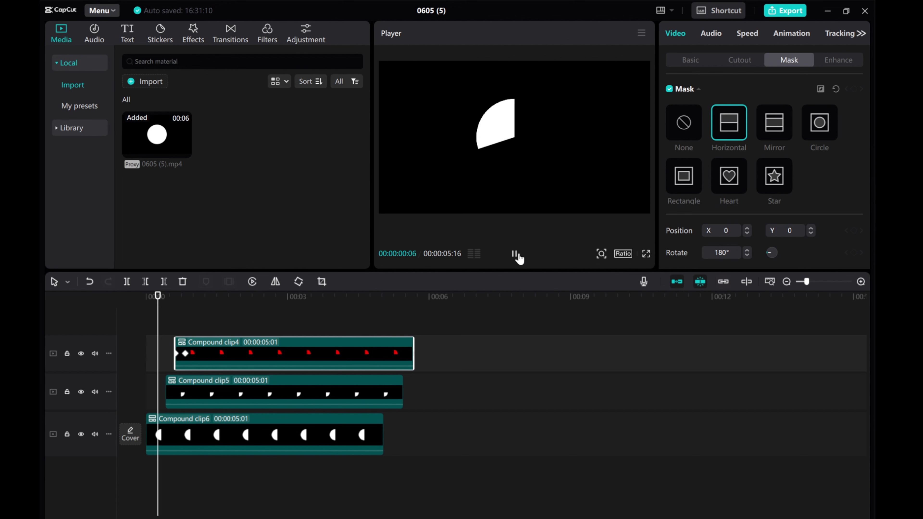
click(518, 256)
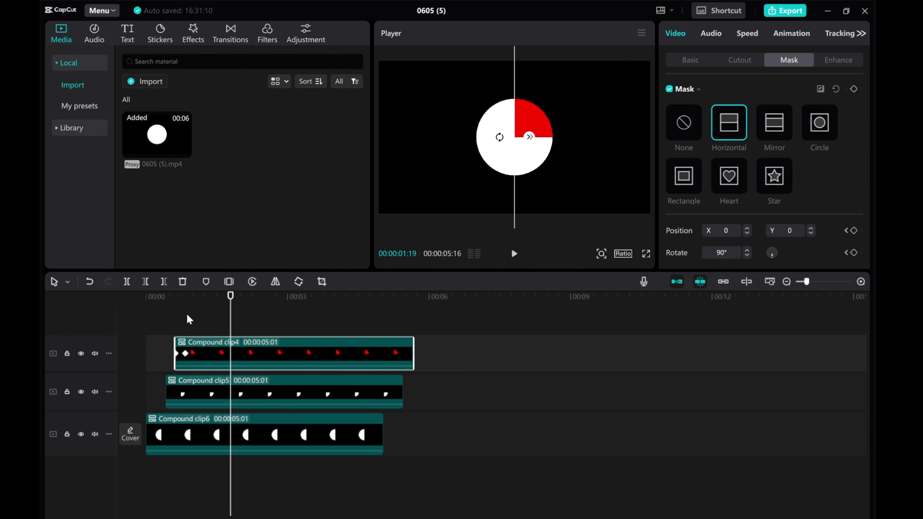
- Split the top compound clip at 00:00:01:02 and add a Position & Size keyframe at the start of its second part
drag(229, 318, 196, 325)
click(126, 281)
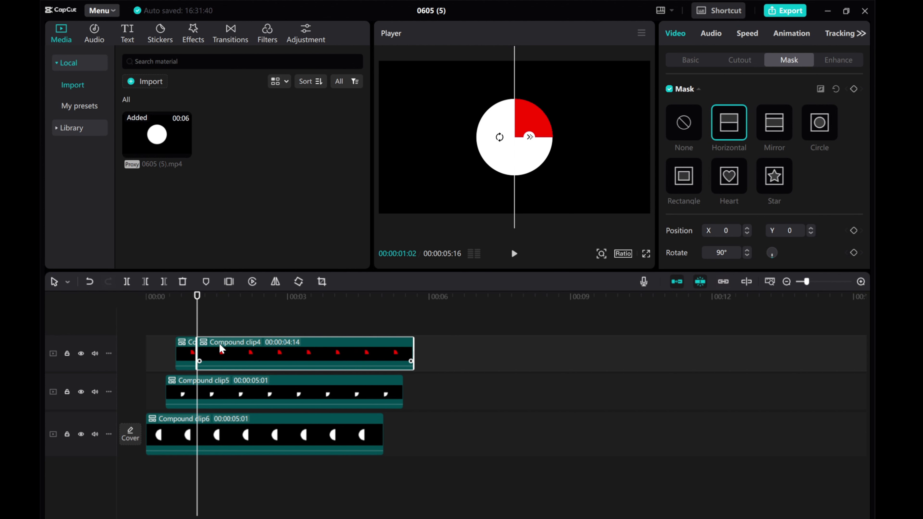
click(852, 90)
click(853, 88)
click(683, 60)
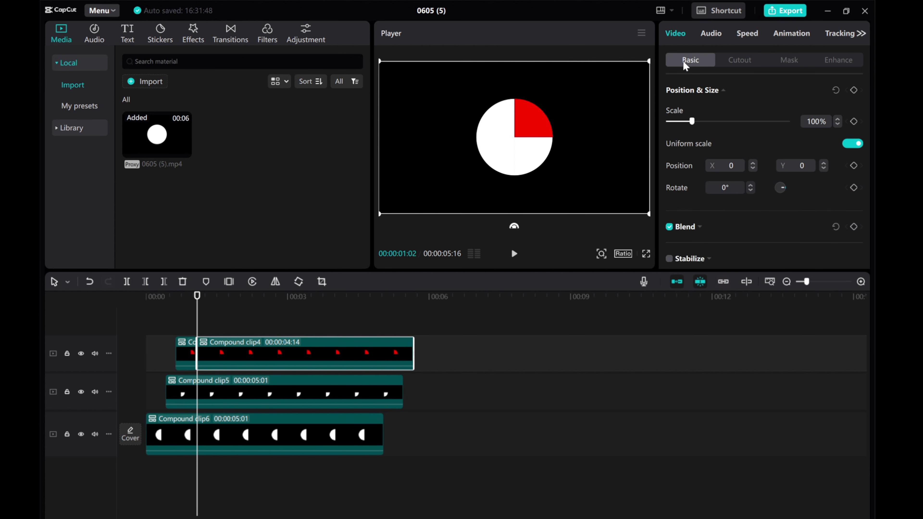
click(853, 91)
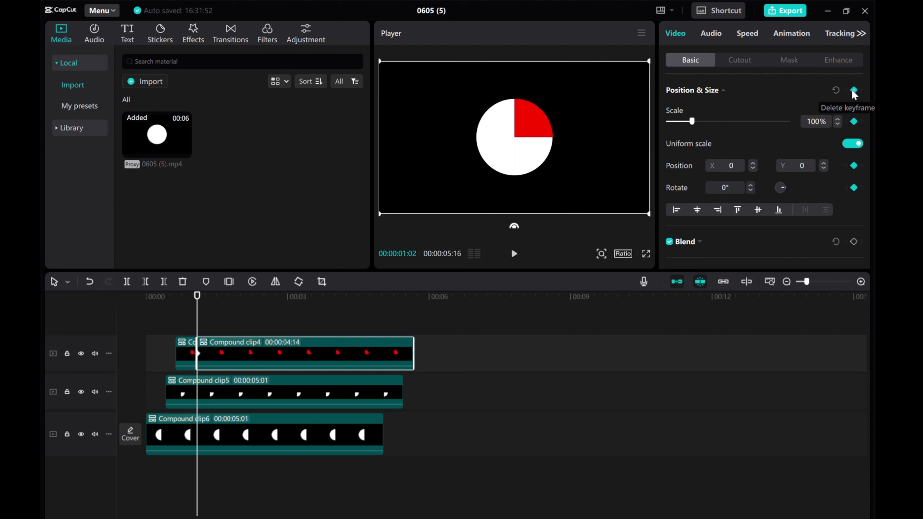
- At 00:00:01:10, keyframe the red slice with its scale at 121% and its position at X 148, Y 111
drag(197, 326, 213, 326)
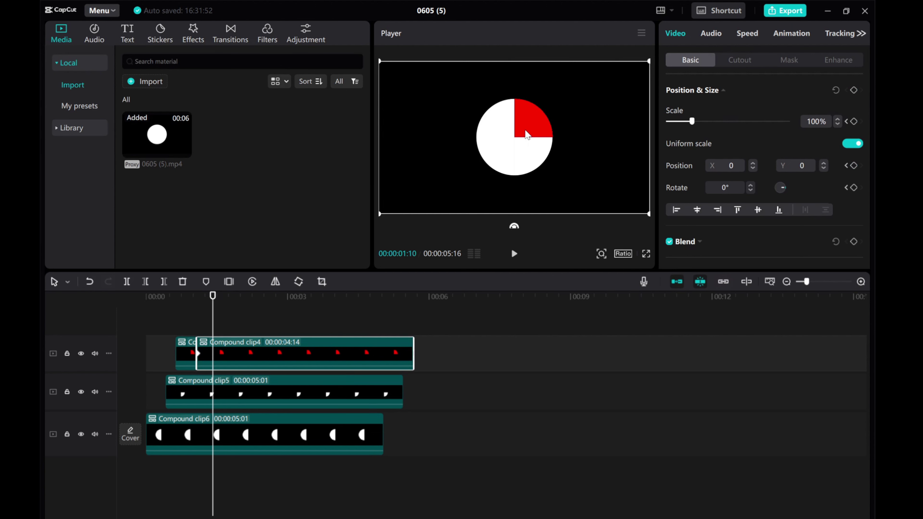
drag(526, 133, 537, 117)
drag(693, 122, 697, 122)
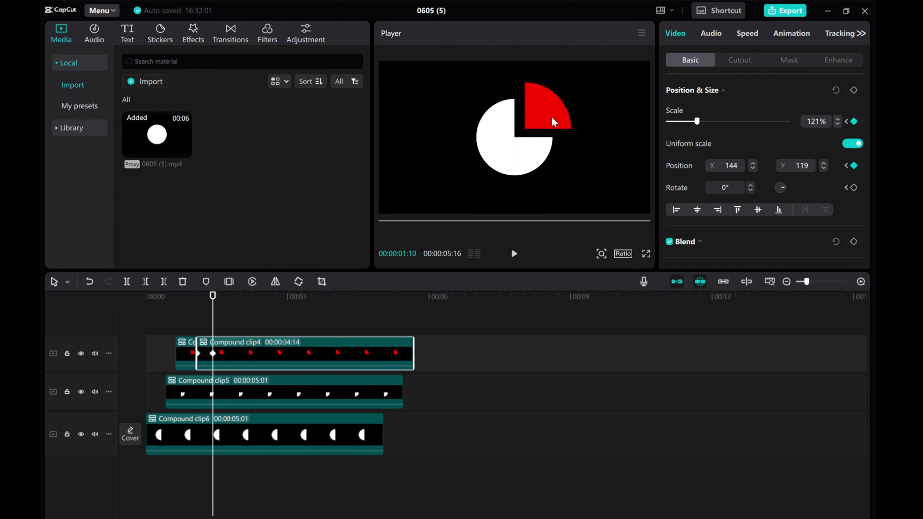
drag(551, 117, 553, 118)
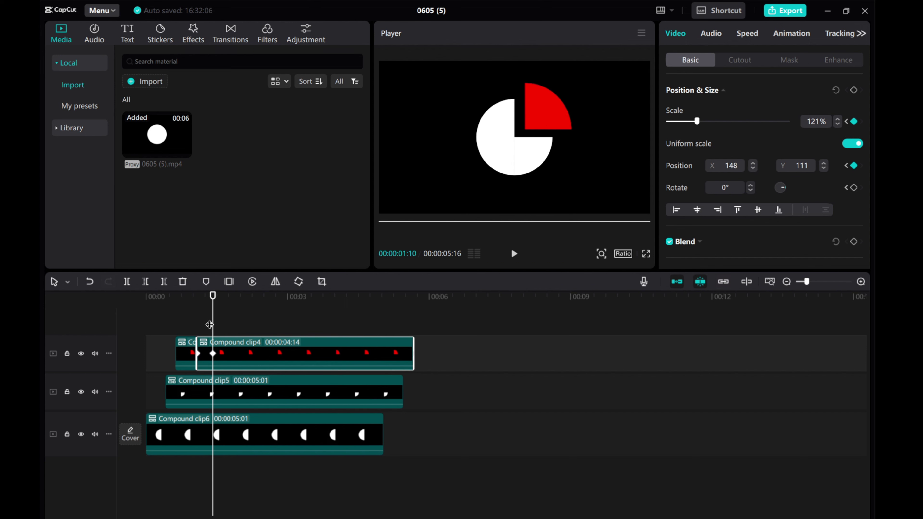
- Play the animation from 00:00:00:00 to examine how the red slice moves out and grows
drag(212, 324, 134, 337)
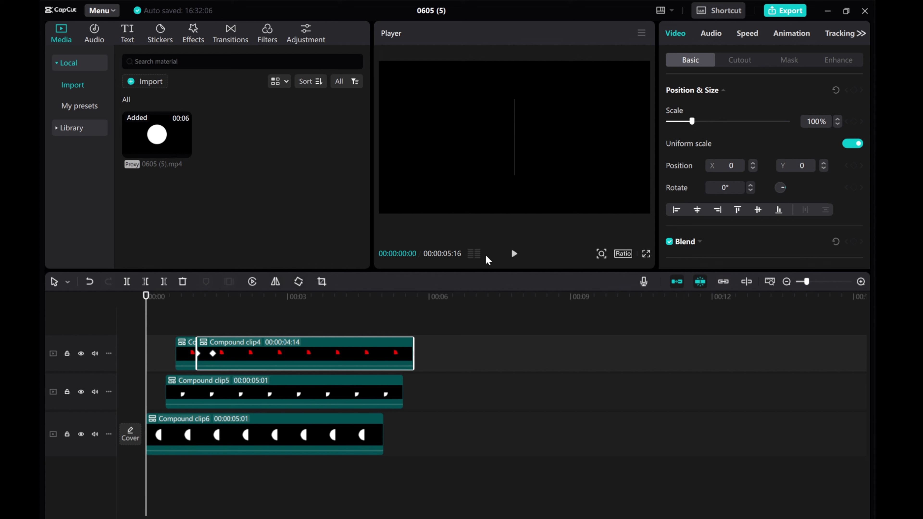
click(514, 254)
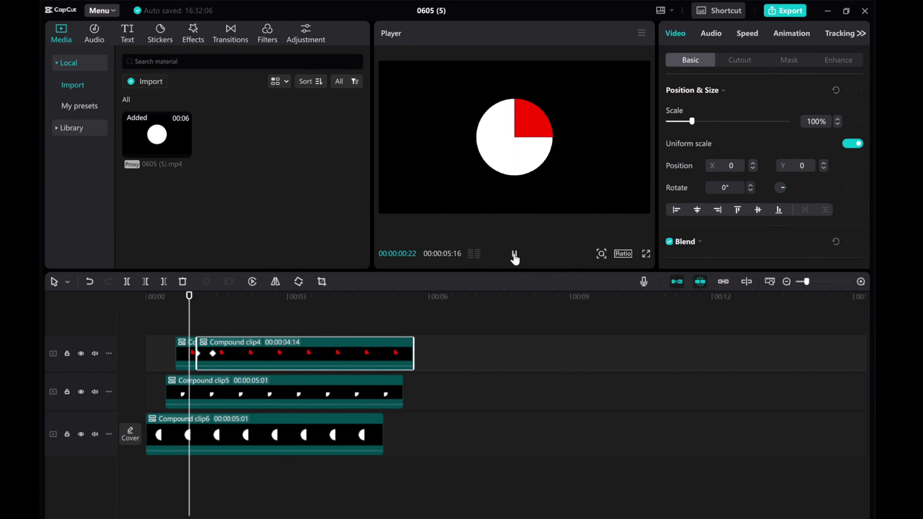
click(249, 333)
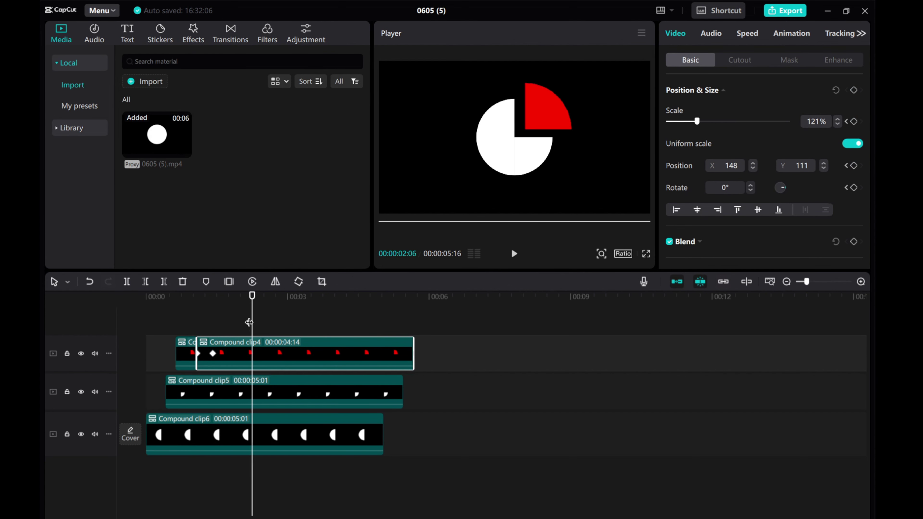
- Add a default text clip at 00:00:01:02 and change its wording to "25%"
drag(250, 323, 200, 322)
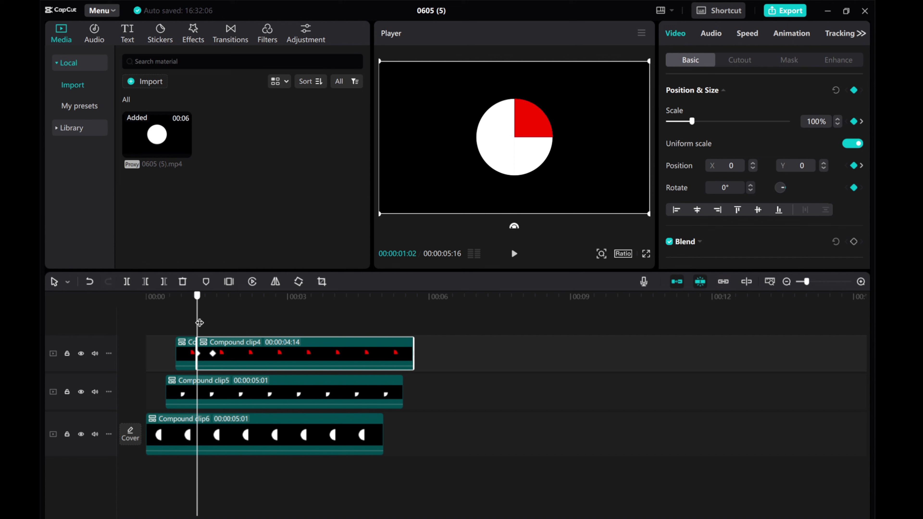
click(128, 36)
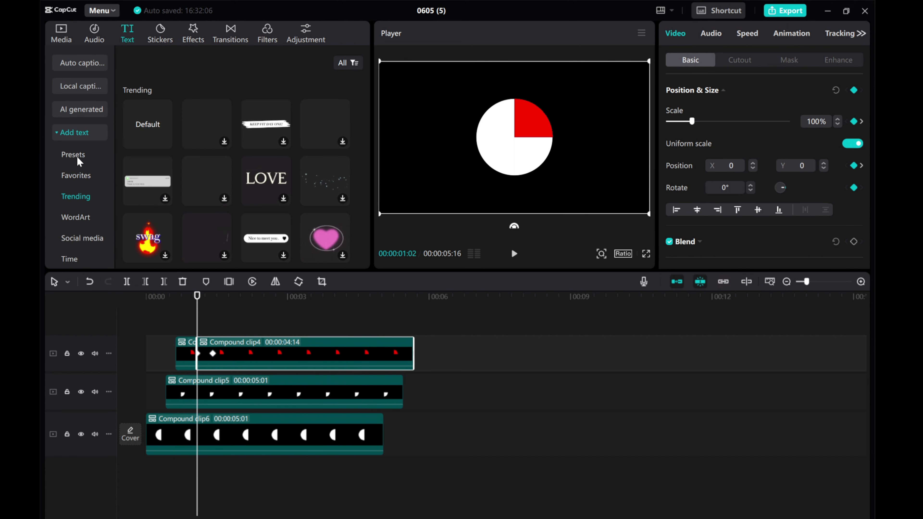
click(77, 157)
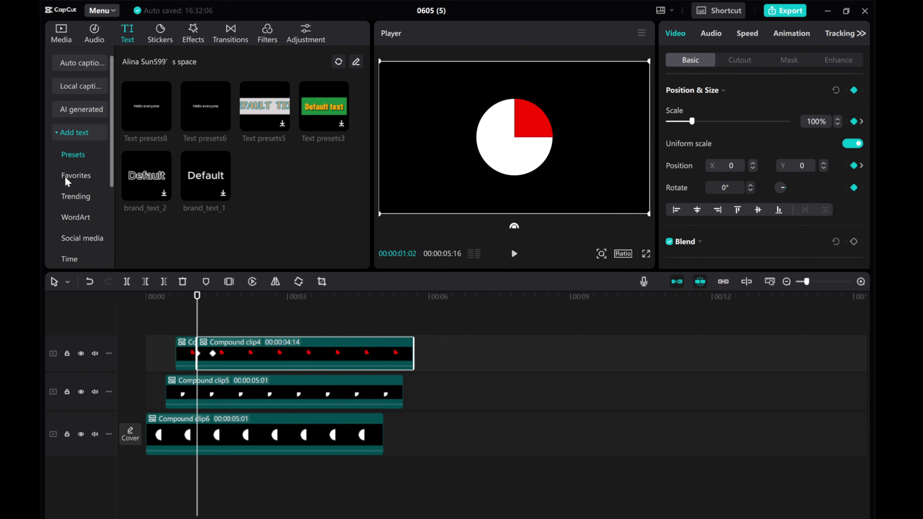
click(76, 175)
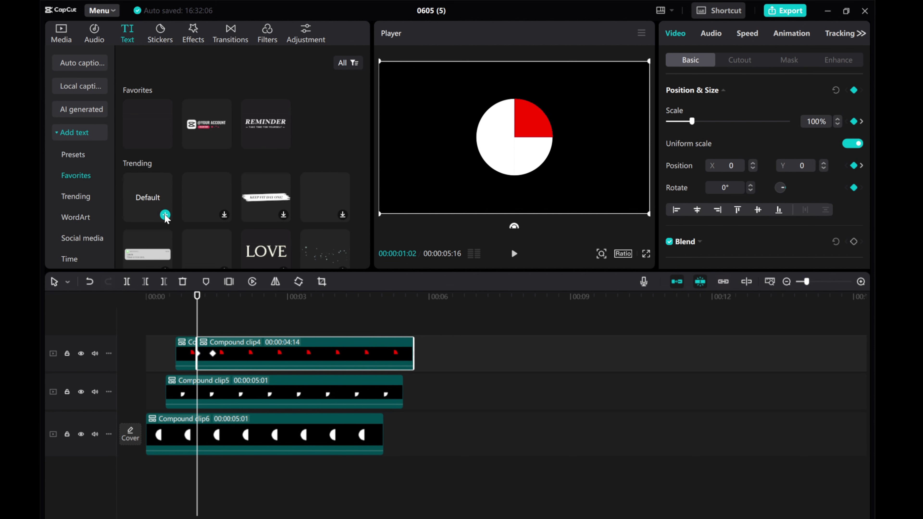
click(165, 215)
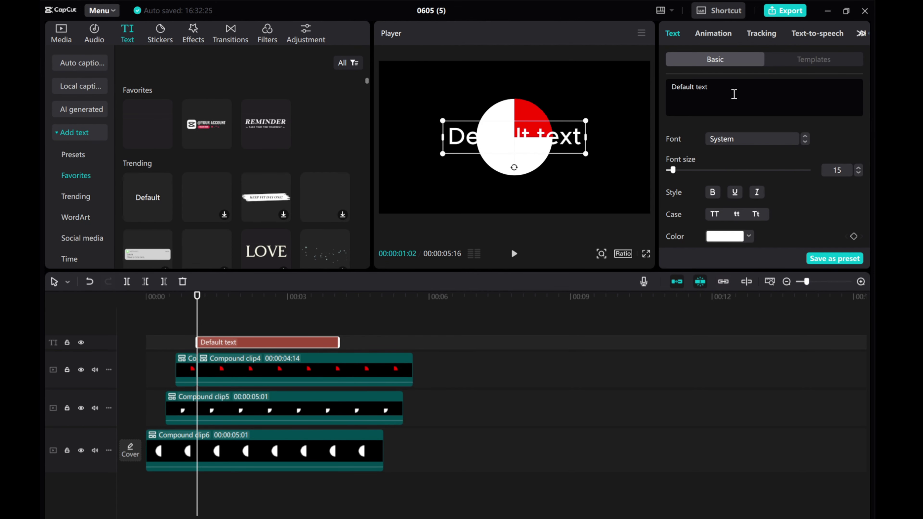
drag(734, 93, 639, 91)
text(25)
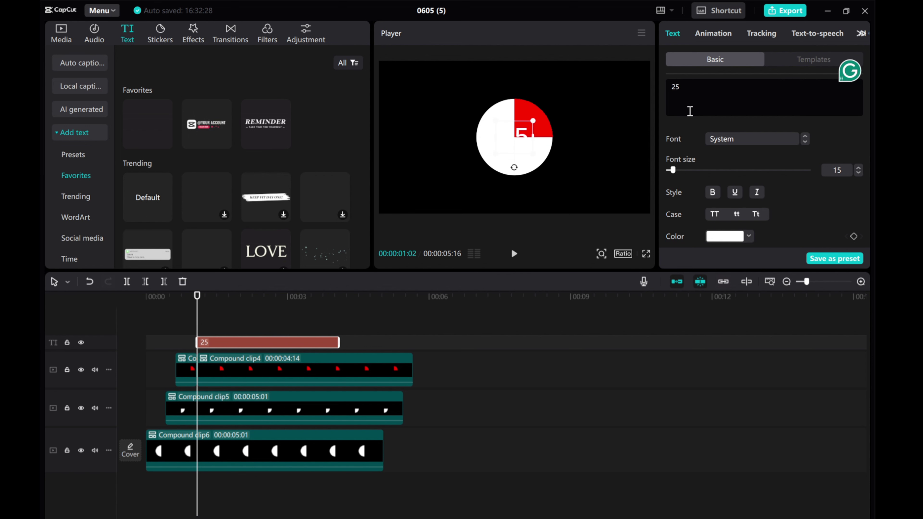
text(%)
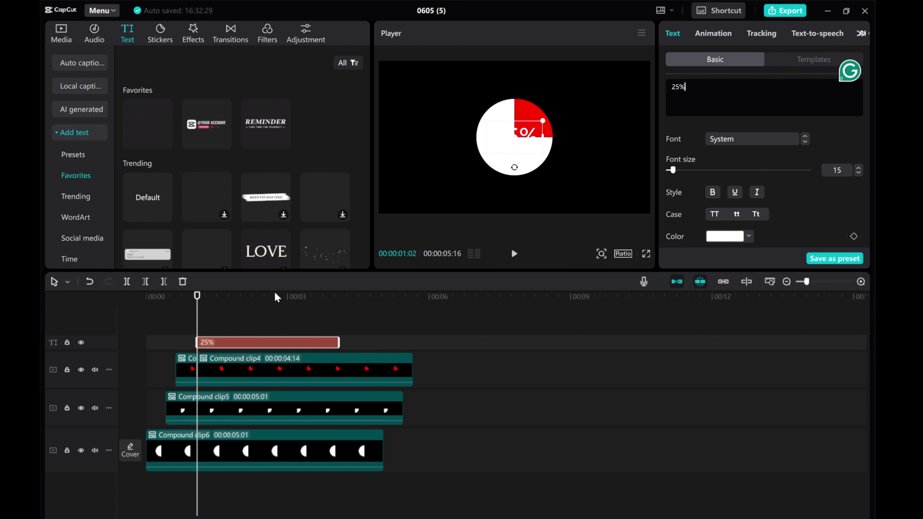
- Move the 25% text onto the enlarged red slice, using the frame at 00:00:01:12 as reference
drag(197, 321, 217, 321)
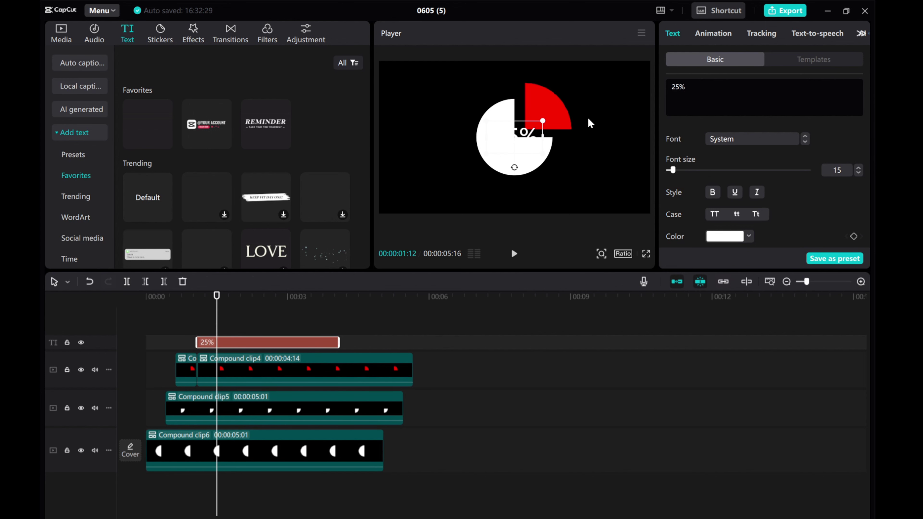
drag(527, 131, 545, 121)
drag(548, 113, 556, 110)
- Set the 25% text's font size to 10 and make it bold
click(858, 174)
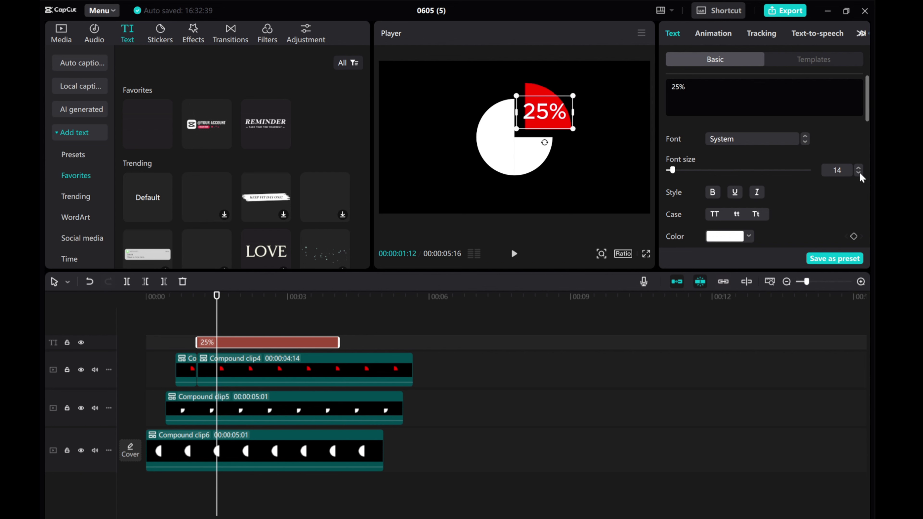
click(859, 174)
click(859, 173)
click(858, 173)
click(858, 174)
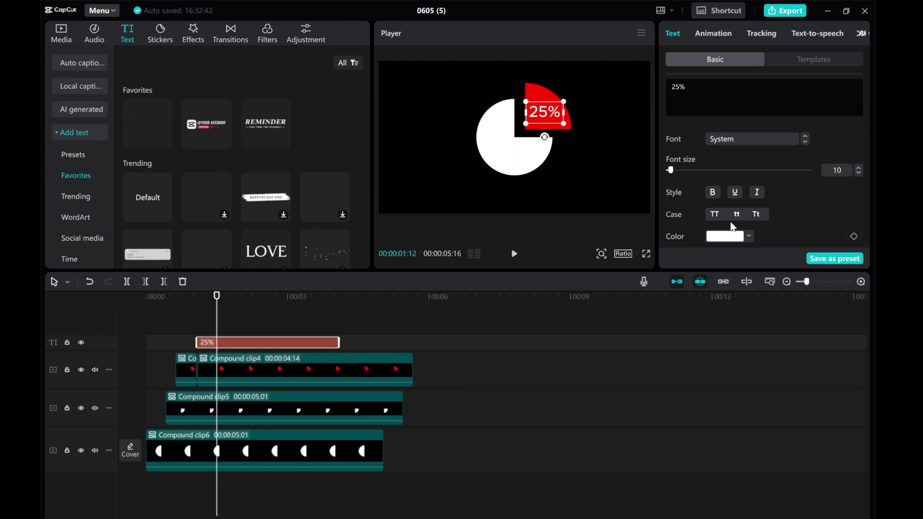
click(713, 196)
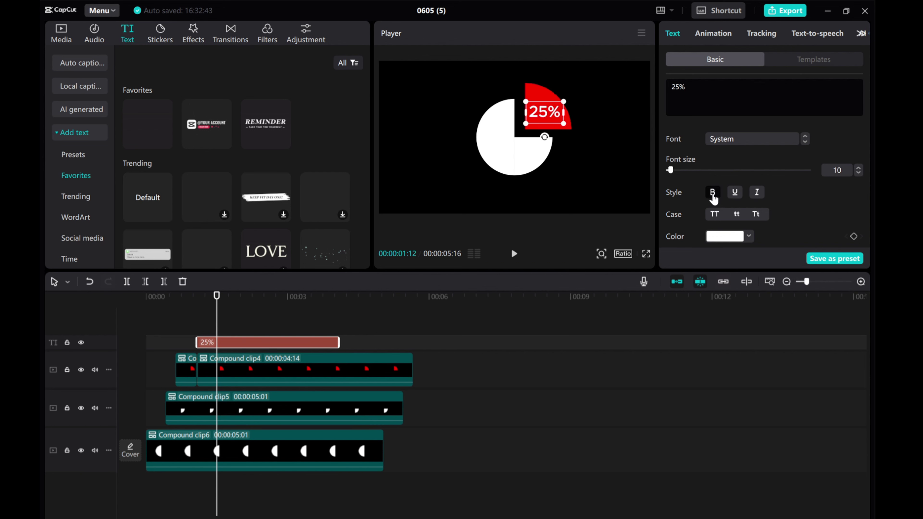
click(859, 173)
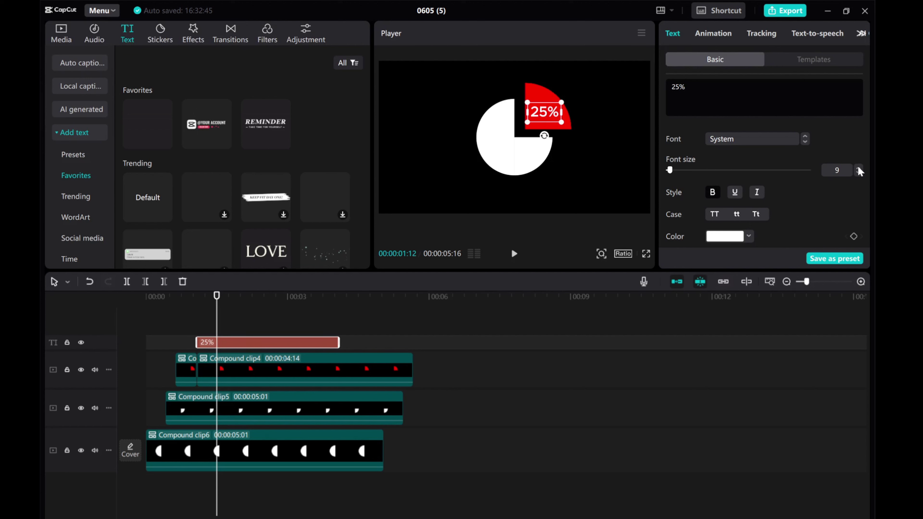
click(859, 168)
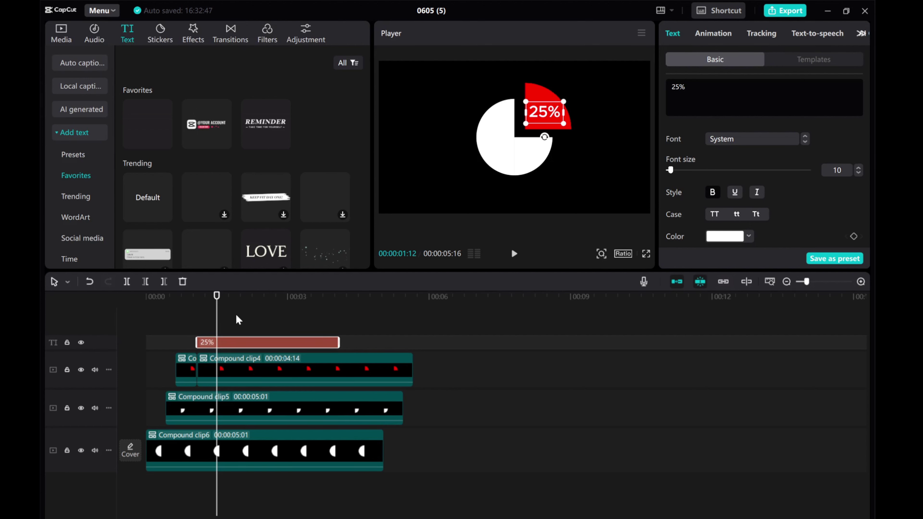
- Apply the Fade In entrance animation to the 25% text with a duration of 0.8s
mouse_move(216, 322)
mouse_down()
mouse_move(205, 324)
mouse_move(214, 326)
mouse_up()
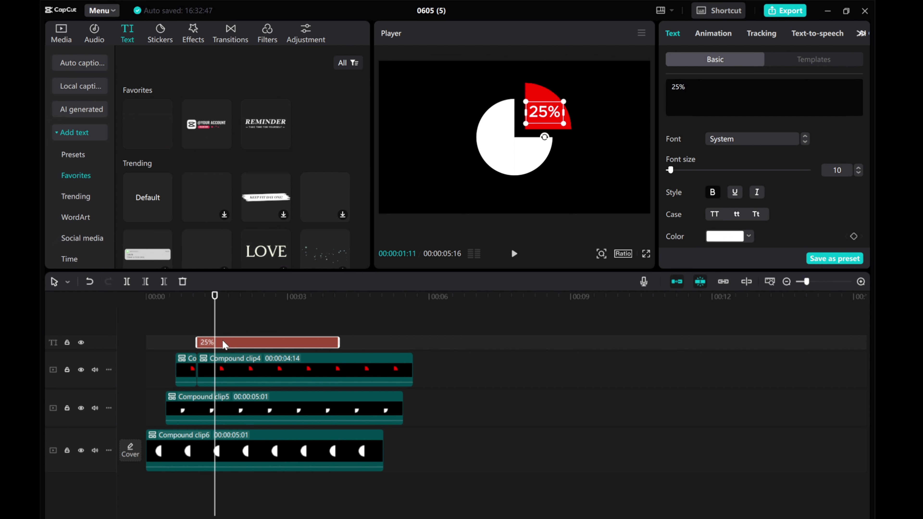
click(697, 36)
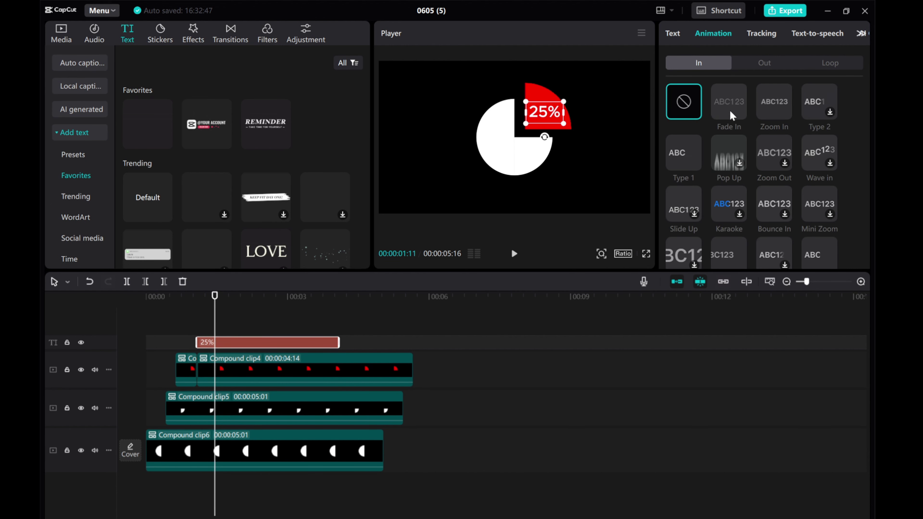
click(730, 110)
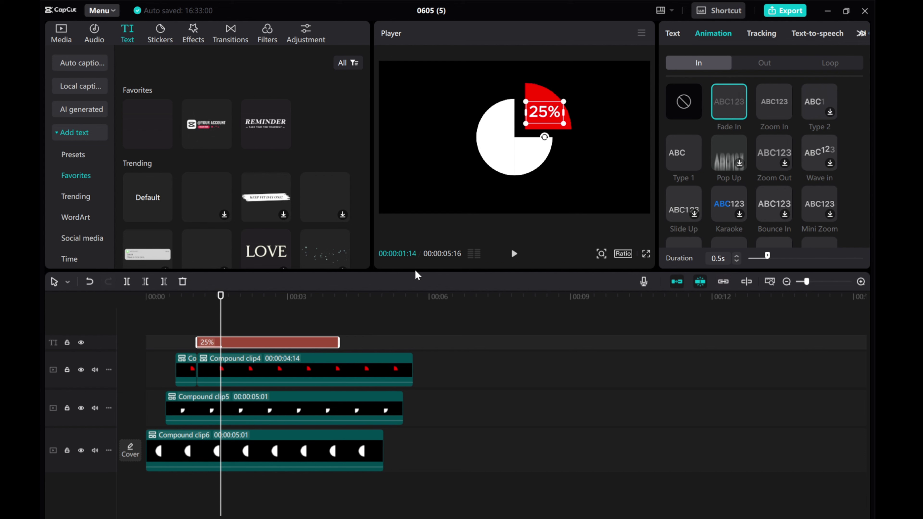
drag(220, 324, 205, 326)
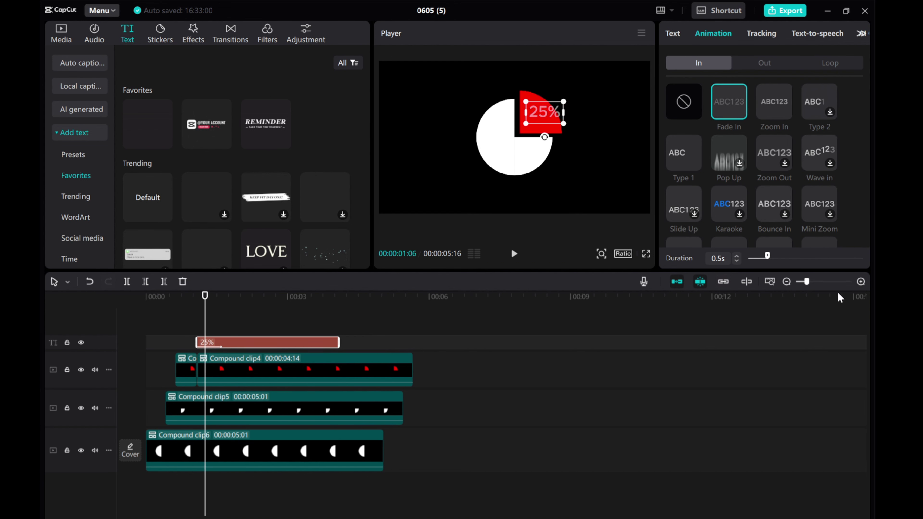
drag(767, 255, 776, 258)
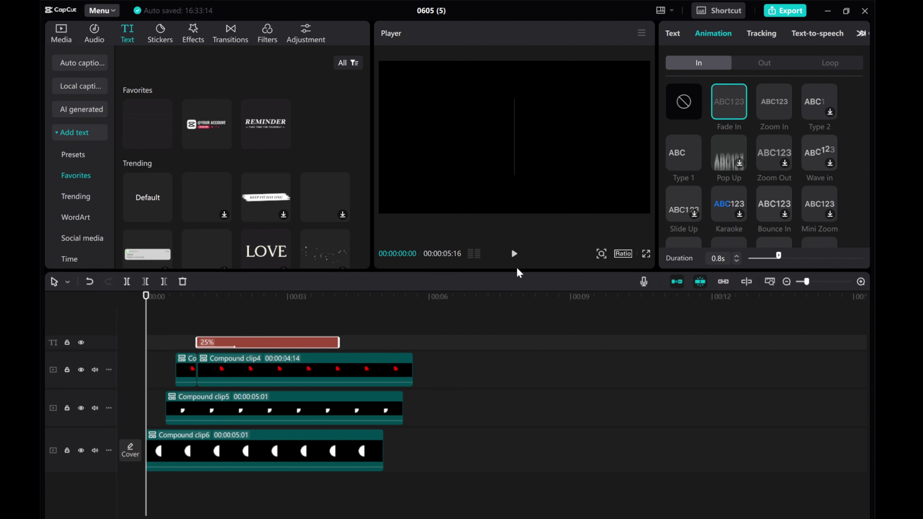
- Trim the 25% text and the compound clips on all three tracks to end at 00:00:03:15
click(514, 255)
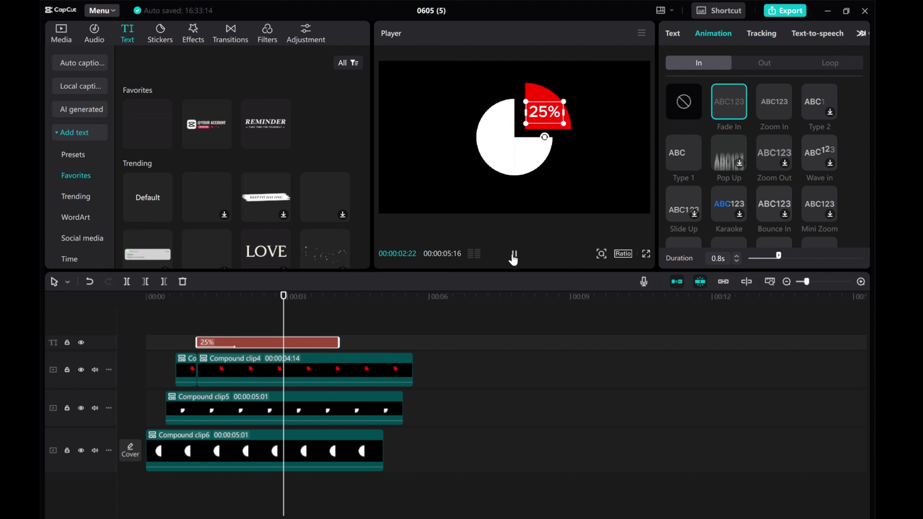
click(513, 255)
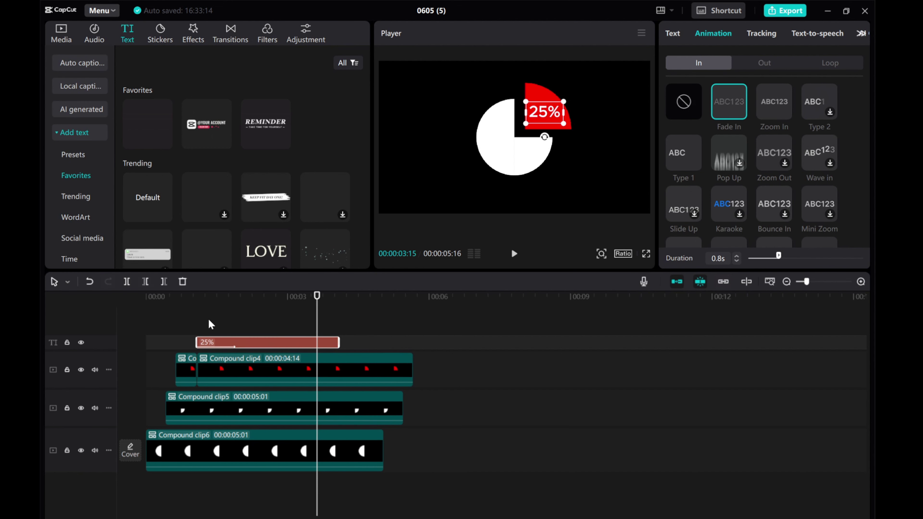
click(164, 281)
click(254, 369)
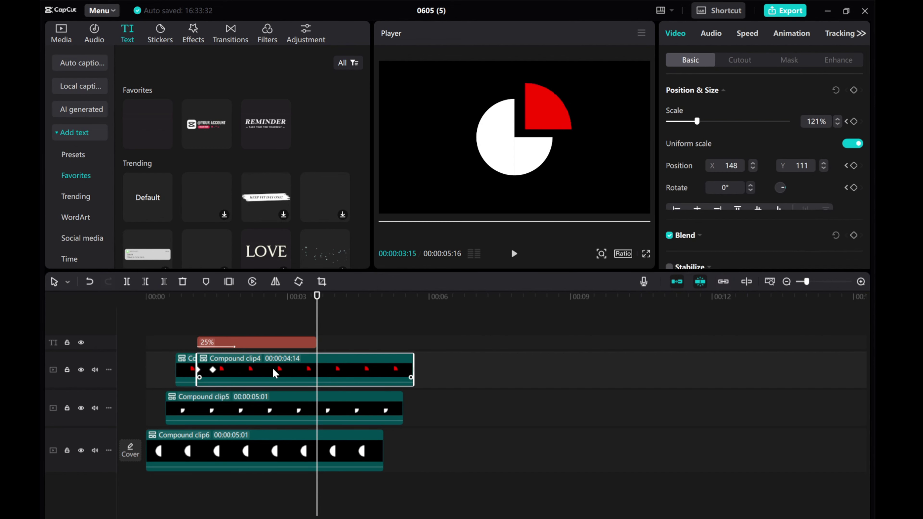
click(164, 281)
click(295, 407)
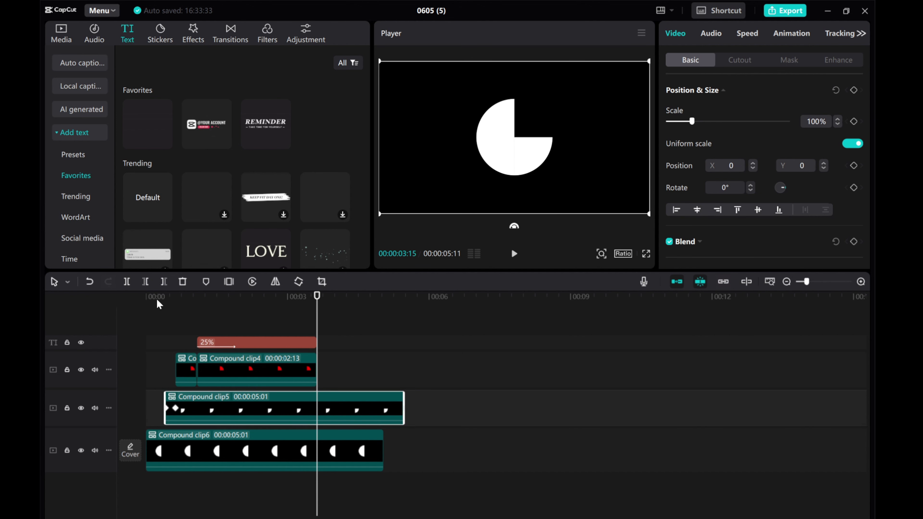
click(164, 281)
click(285, 451)
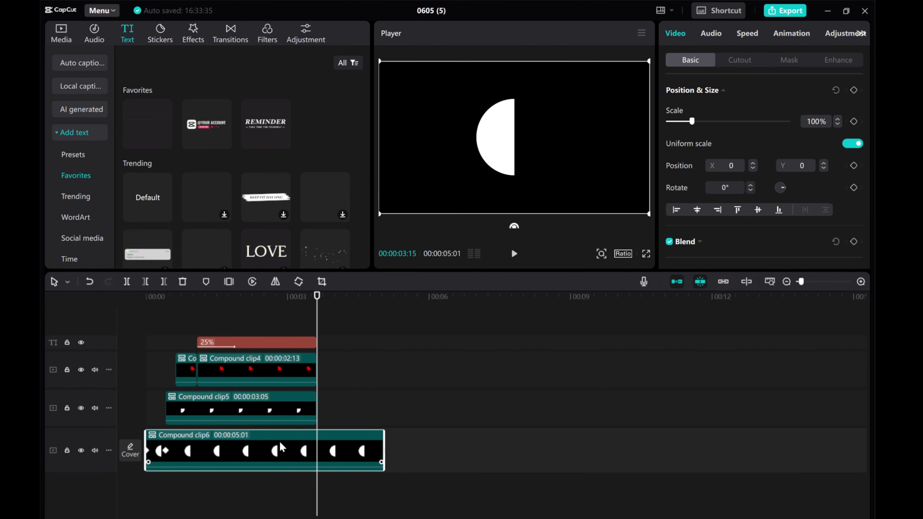
click(164, 281)
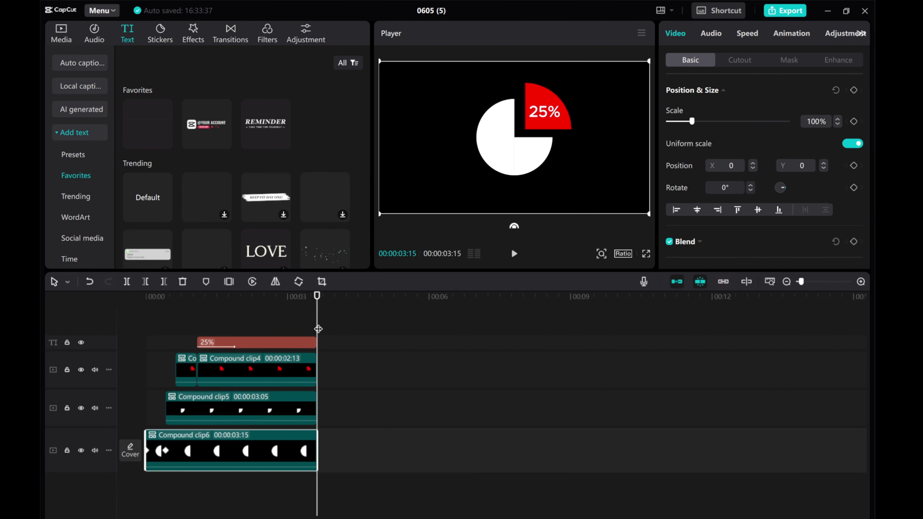
- Play the trimmed pie chart animation from 00:00:00:00 repeatedly to examine the slice reveal and the 25% label's fade
drag(318, 328, 84, 325)
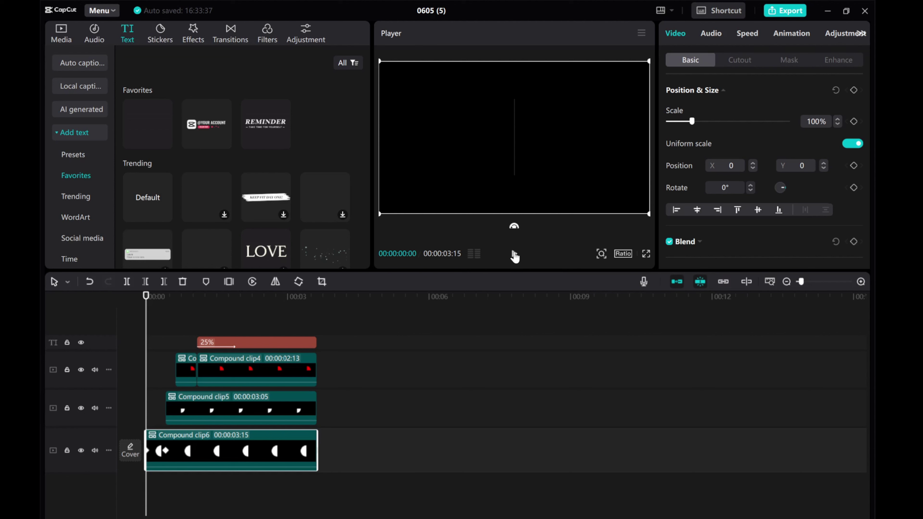
click(514, 254)
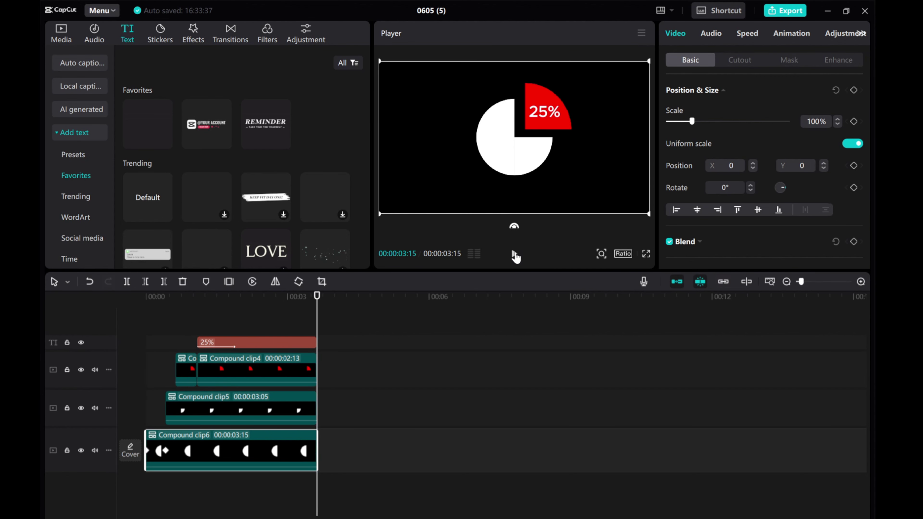
click(514, 255)
click(514, 255)
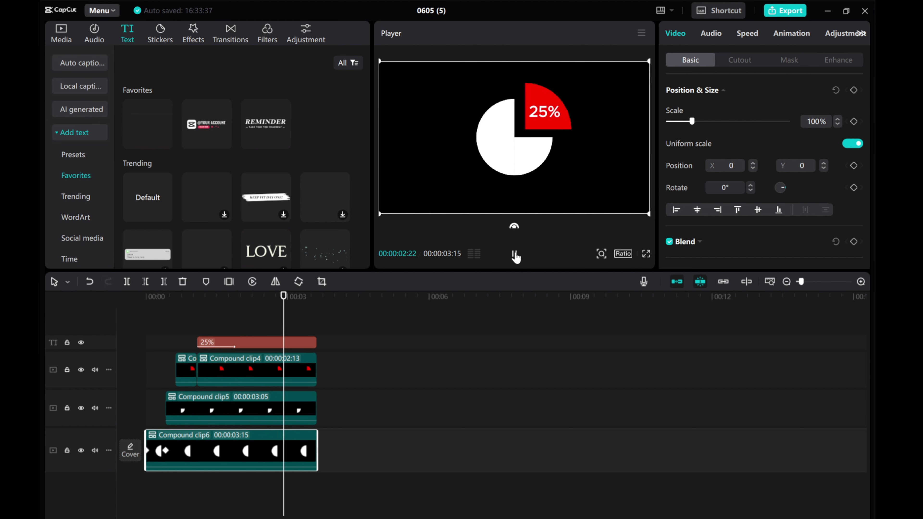
click(515, 254)
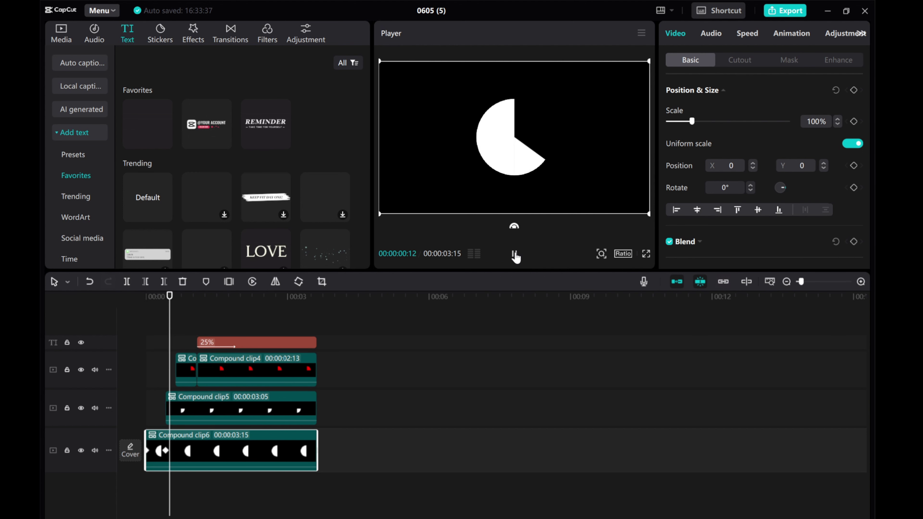